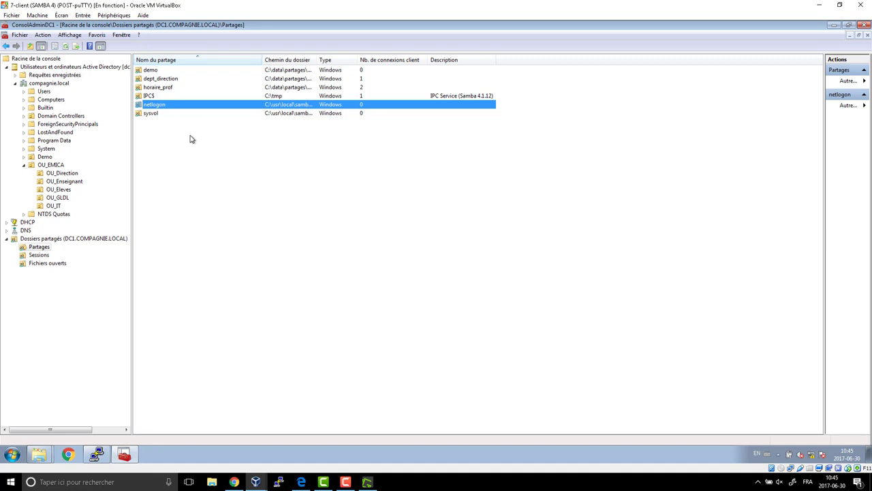
Open the second teacher account in OU_Enseignant at its Profil tab, with the logon script field focused.
click(62, 175)
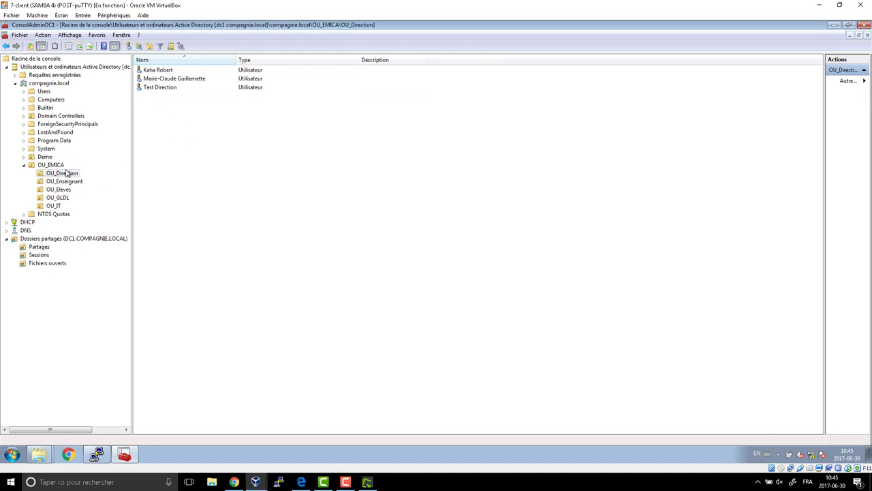
click(72, 182)
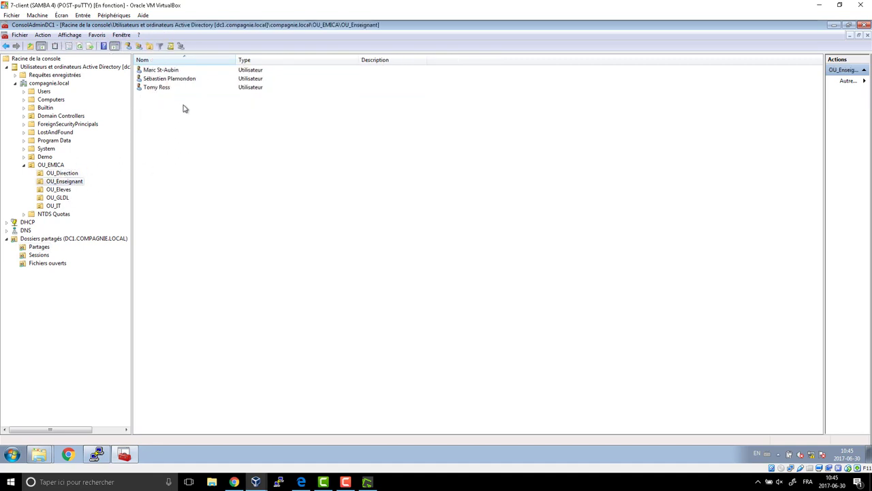
double_click(171, 79)
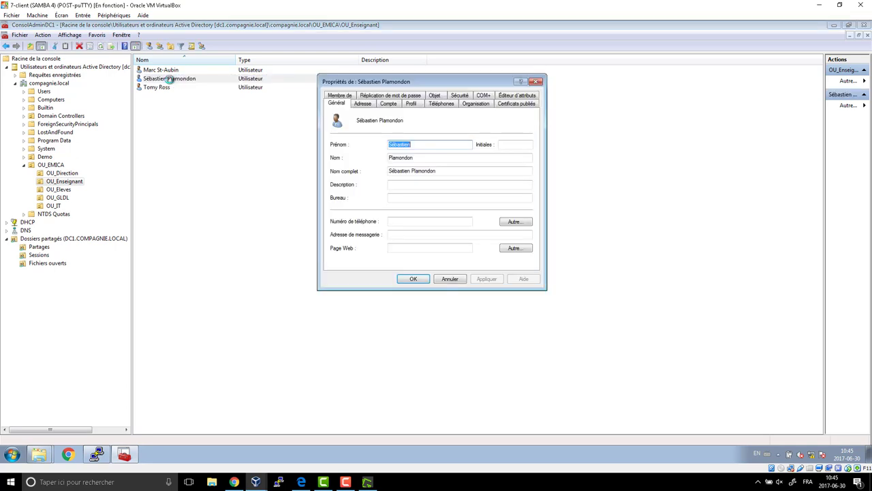
click(412, 104)
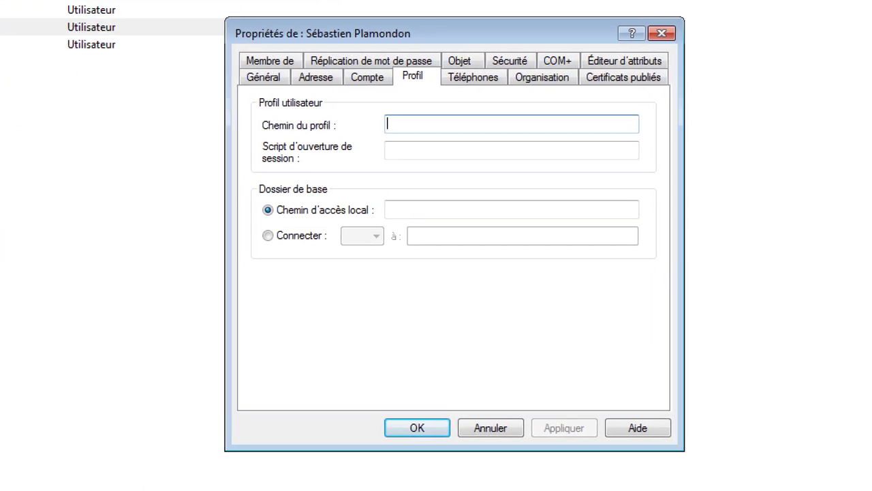
mouse_move(259, 136)
mouse_down()
mouse_move(653, 185)
mouse_move(639, 164)
mouse_up()
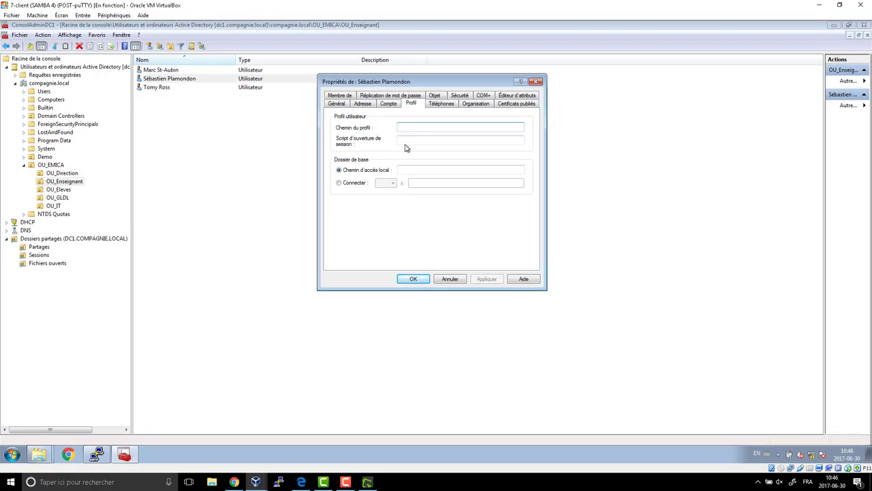
click(403, 148)
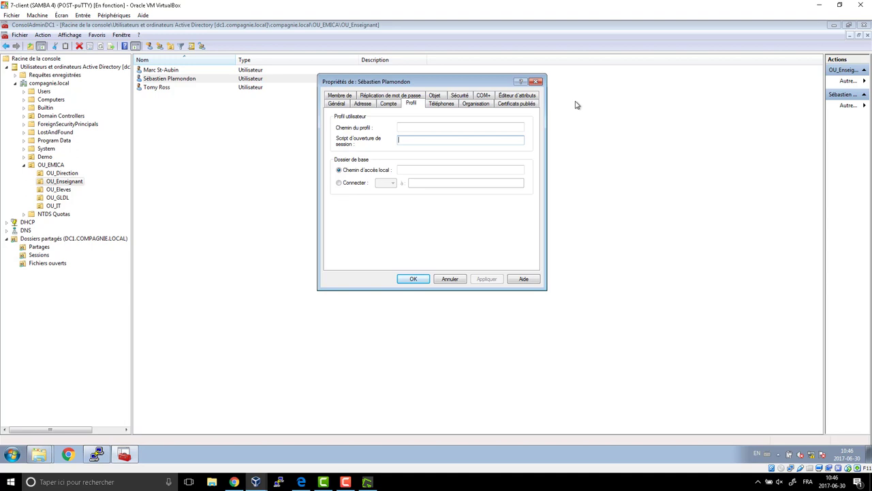
Enter ouv_%username% as the teacher's logon script and confirm with OK.
text(ou)
text(%username%)
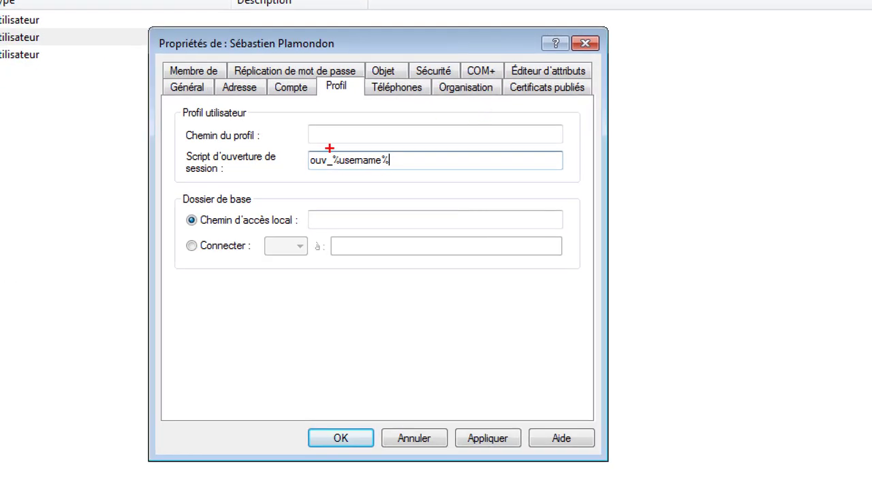
mouse_move(329, 148)
mouse_down()
mouse_move(402, 174)
mouse_move(388, 172)
mouse_up()
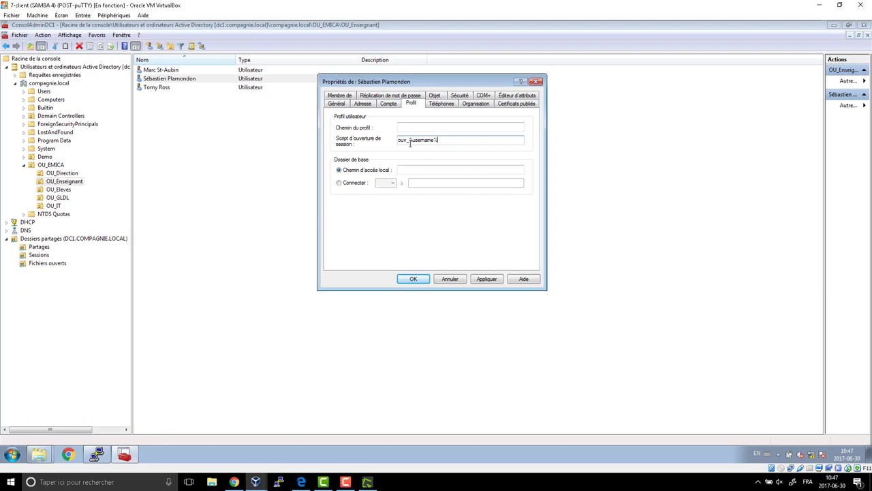
click(414, 279)
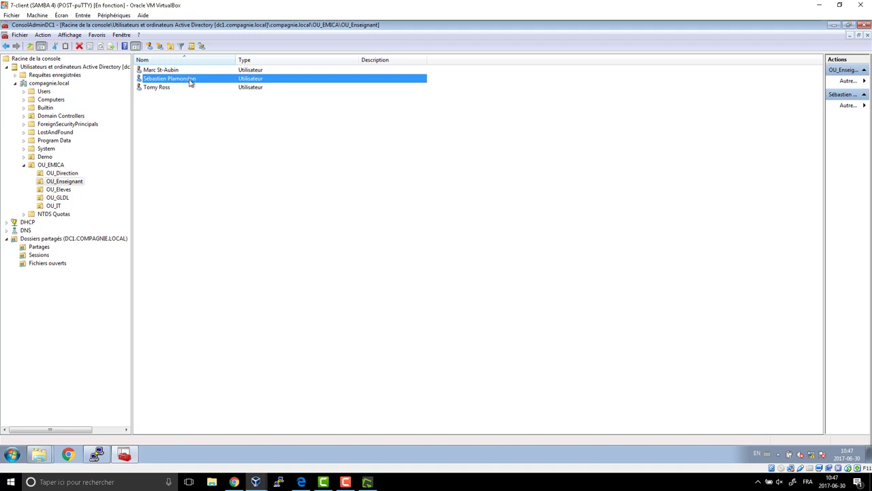
Reopen the teacher's properties to check the logon script reads ouv_%username%.
click(411, 103)
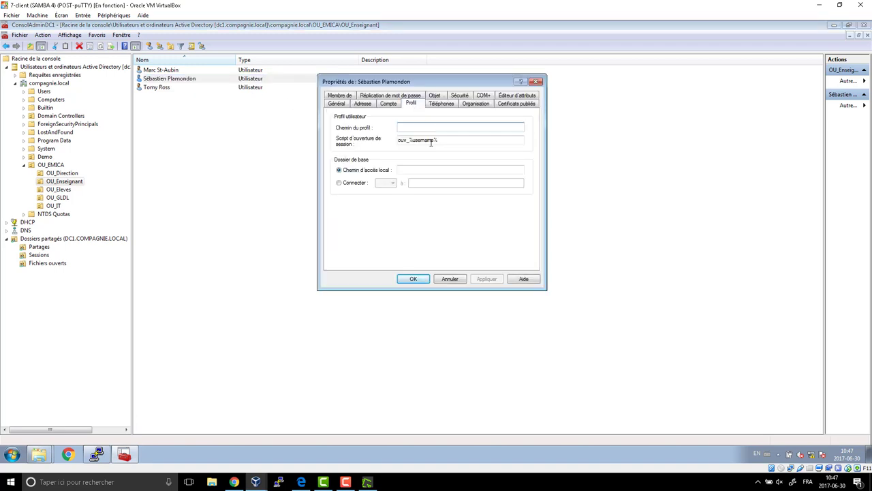
drag(439, 140, 409, 140)
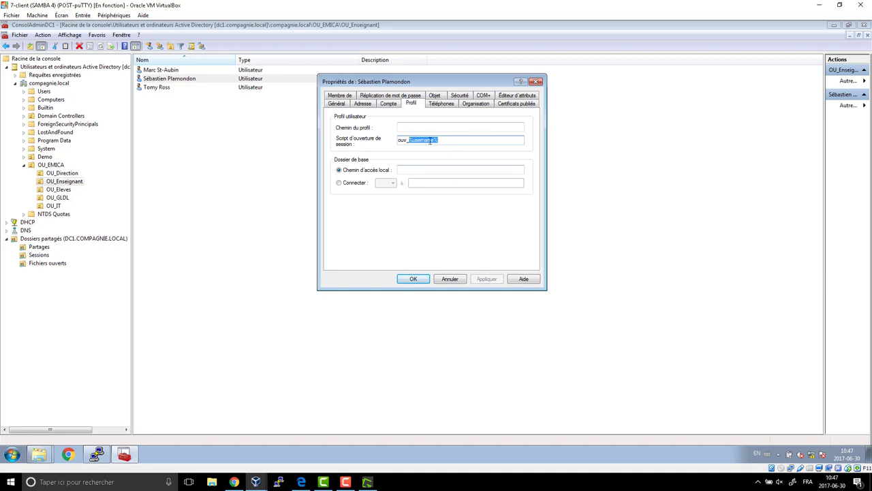
click(421, 280)
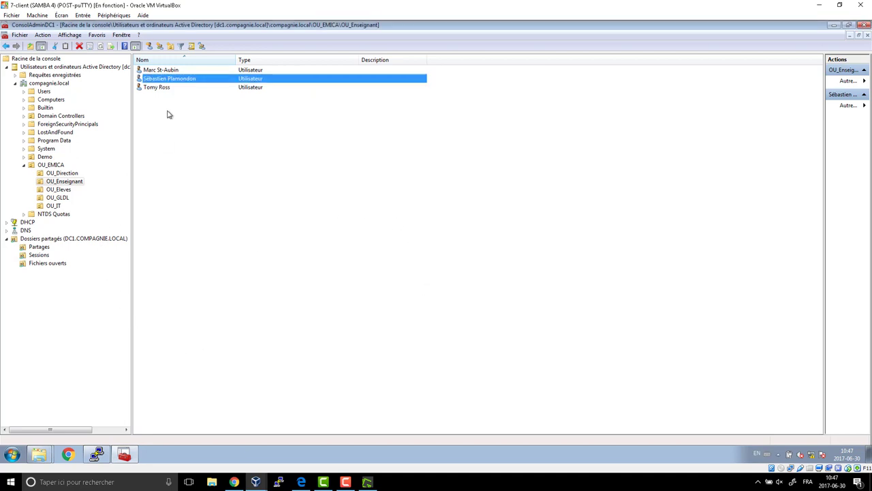
Verify the logon script once more, then list DC1's shared folders under Partages.
double_click(181, 79)
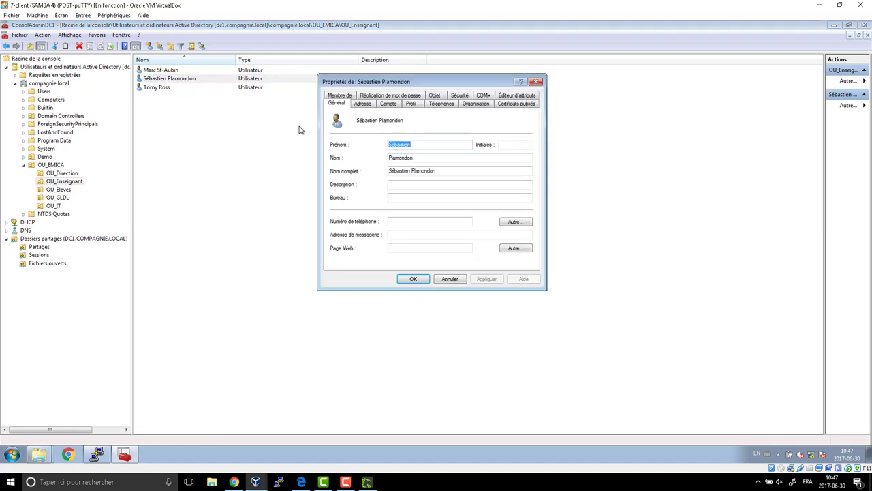
click(413, 104)
click(440, 141)
drag(440, 141, 393, 141)
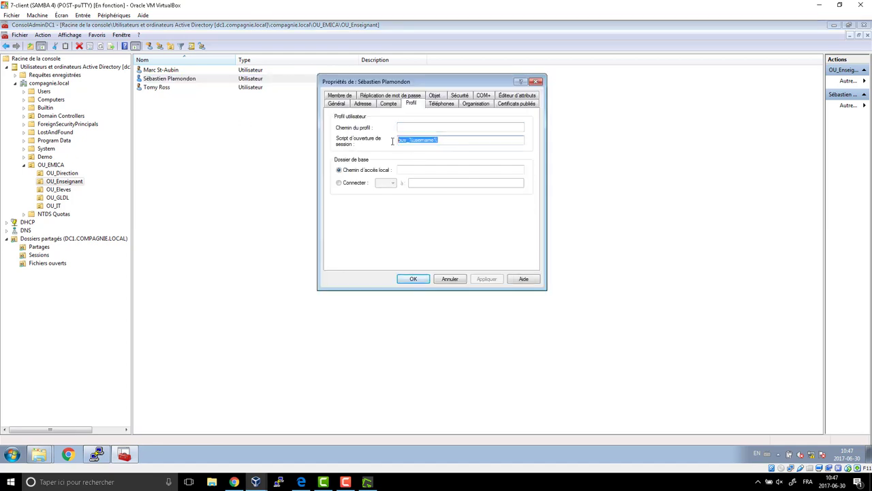
click(413, 279)
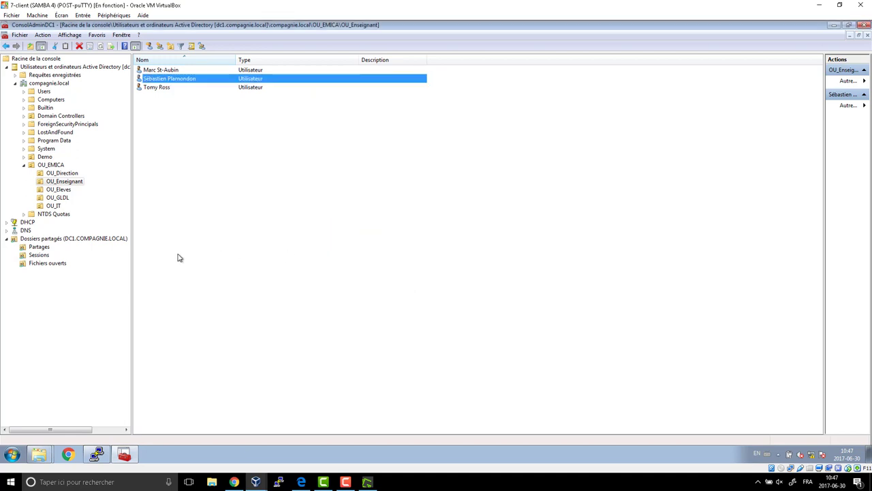
click(41, 248)
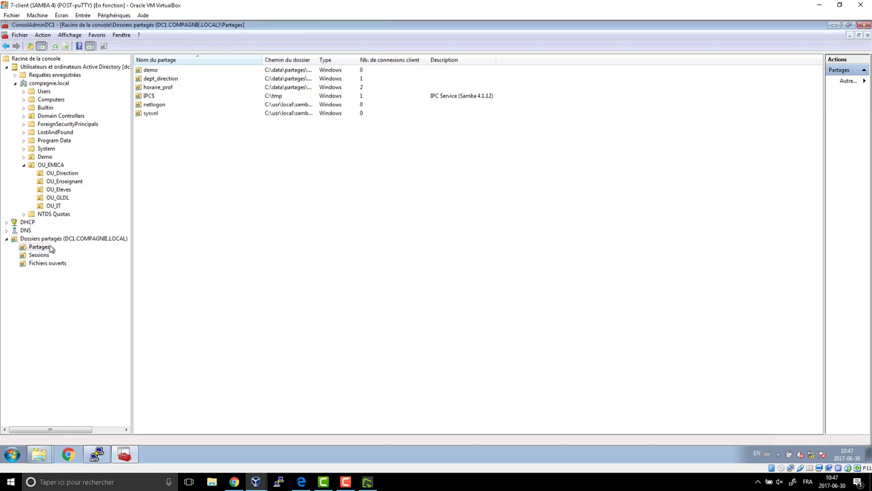
Open the netlogon share in a Windows Explorer window.
click(153, 106)
right_click(152, 106)
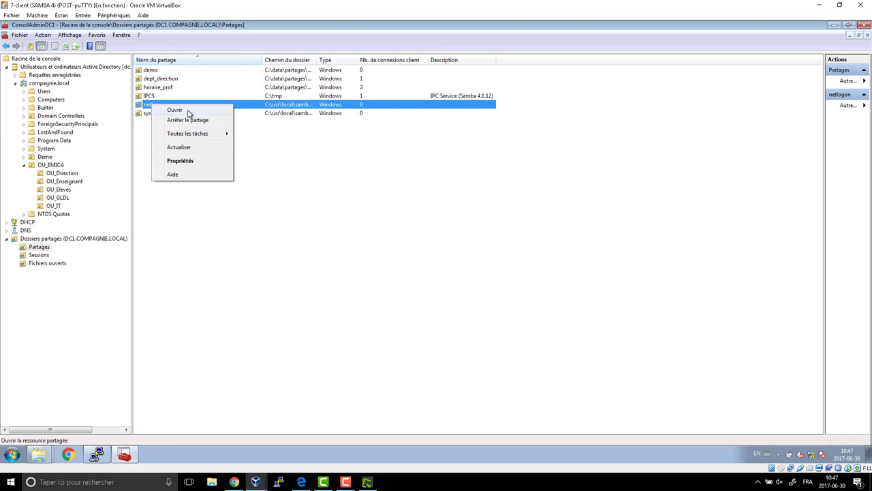
click(175, 110)
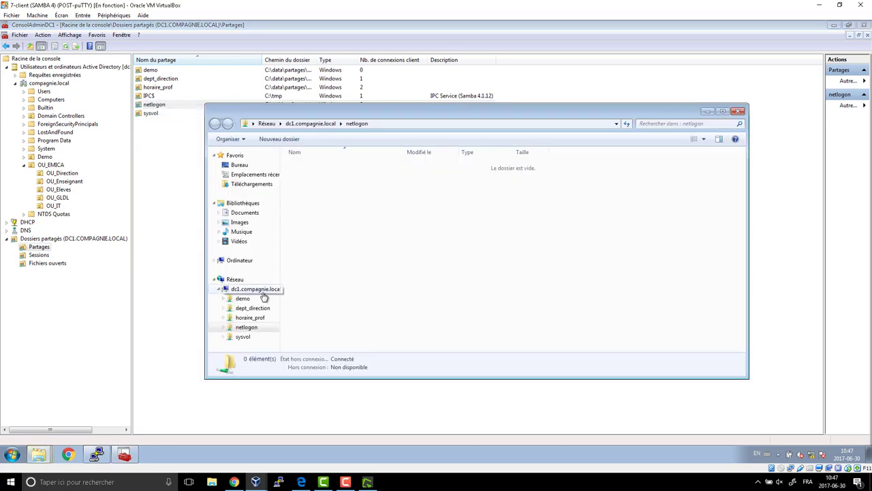
Create a new blank text document inside netlogon.
right_click(308, 181)
mouse_move(402, 266)
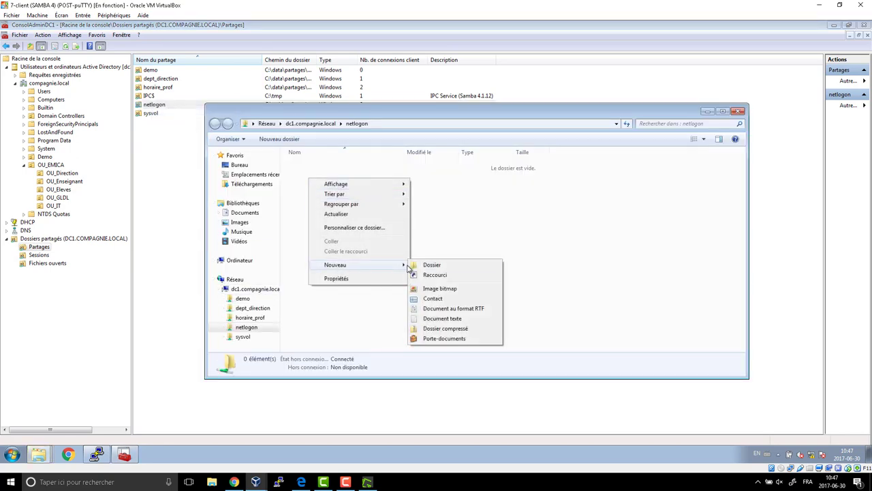
click(437, 318)
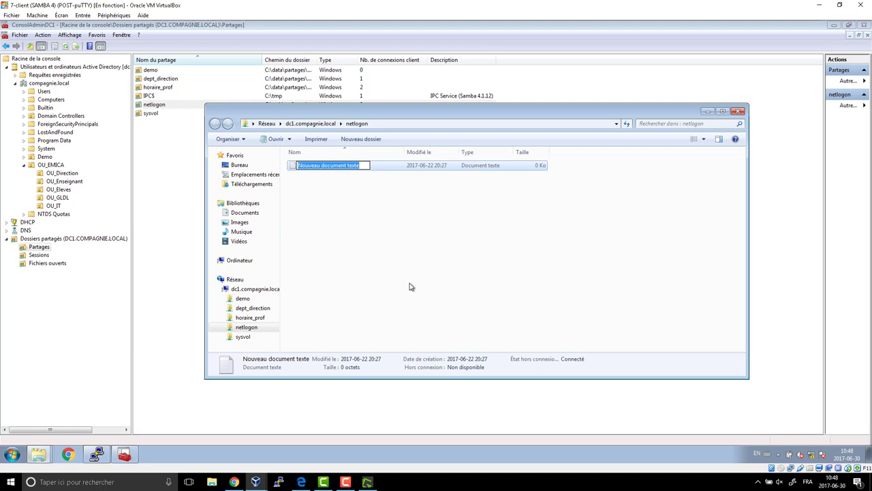
Name the new text document ouv_ followed by the teacher's username.
text(ouv_%username%)
key(BackSpace)
key(BackSpace)
key(BackSpace)
key(BackSpace)
key(BackSpace)
key(BackSpace)
key(BackSpace)
key(BackSpace)
key(BackSpace)
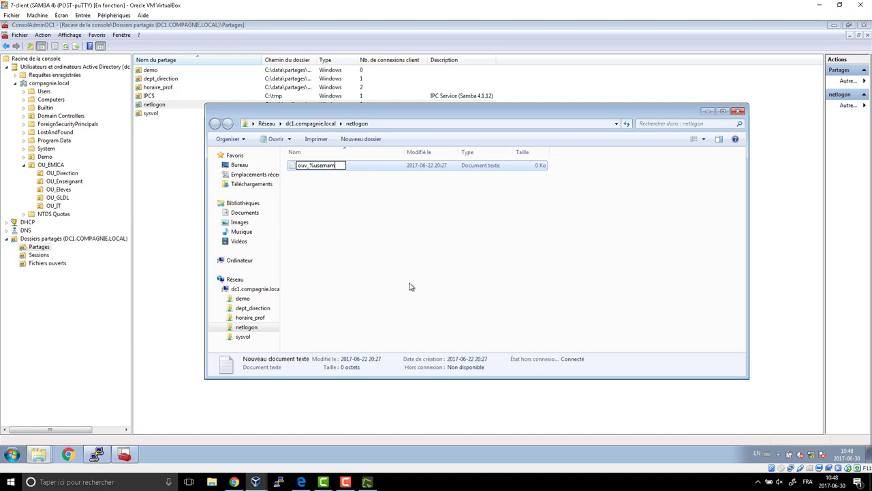
key(BackSpace)
text(.)
key(Return)
click(218, 139)
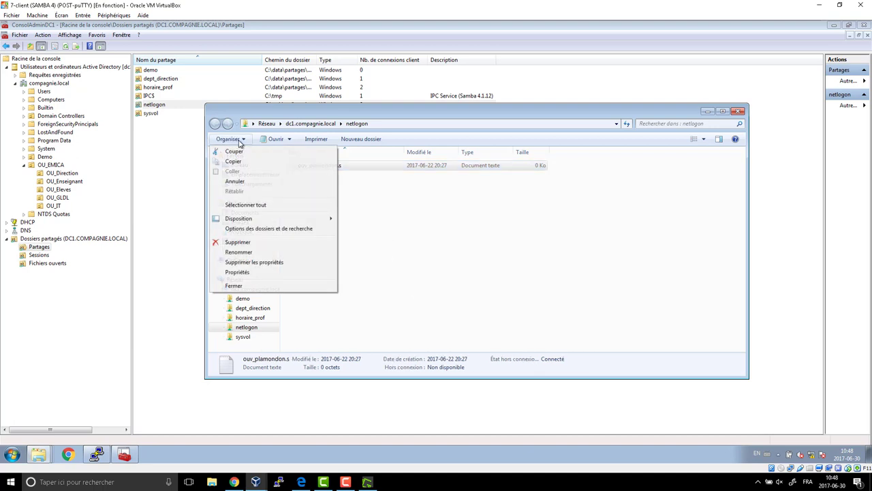
Make known file extensions visible in Folder Options.
click(263, 231)
click(261, 163)
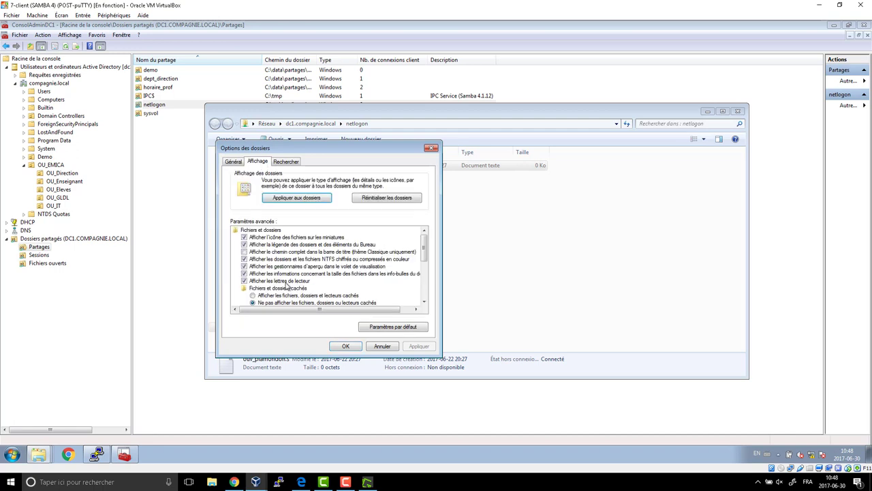
drag(424, 246, 425, 285)
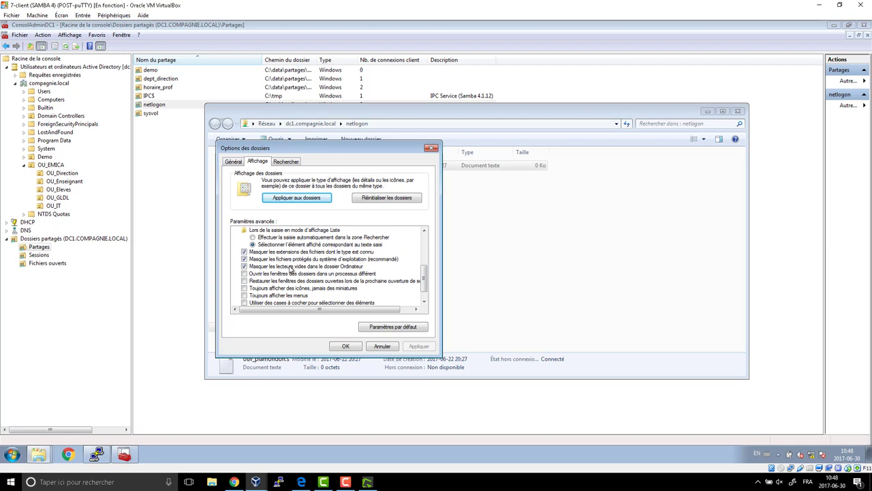
click(256, 253)
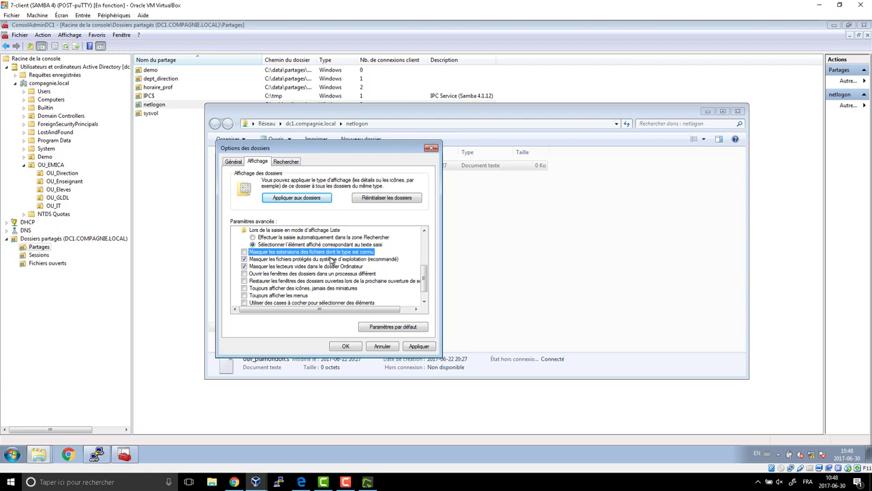
click(346, 347)
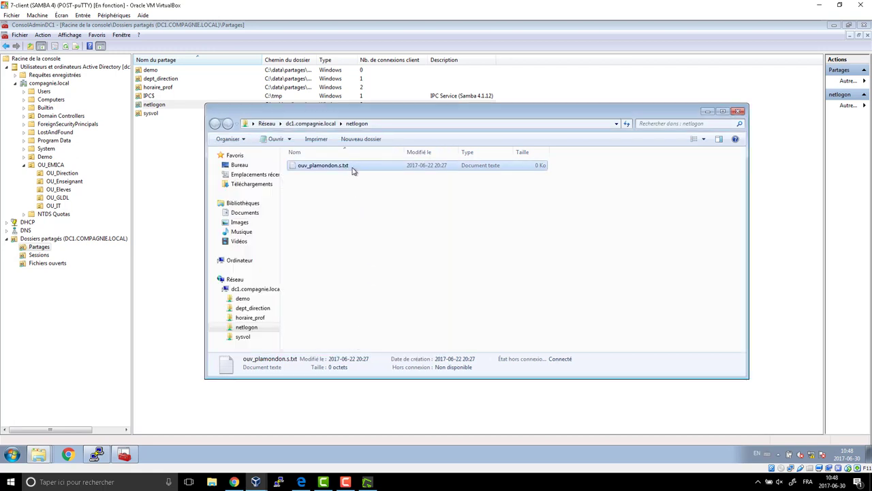
Change the script file's extension from .txt to .cmd and confirm the change.
key(F2)
key(End)
key(BackSpace)
key(BackSpace)
key(BackSpace)
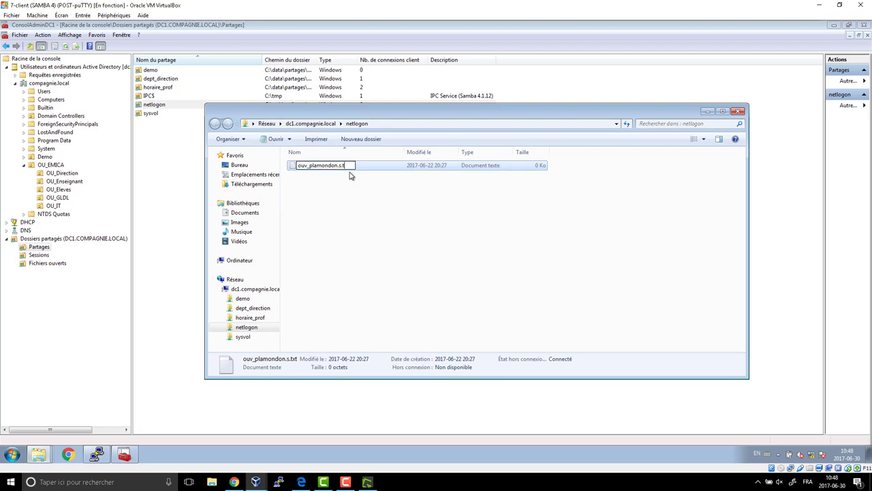
text(cmd)
key(Return)
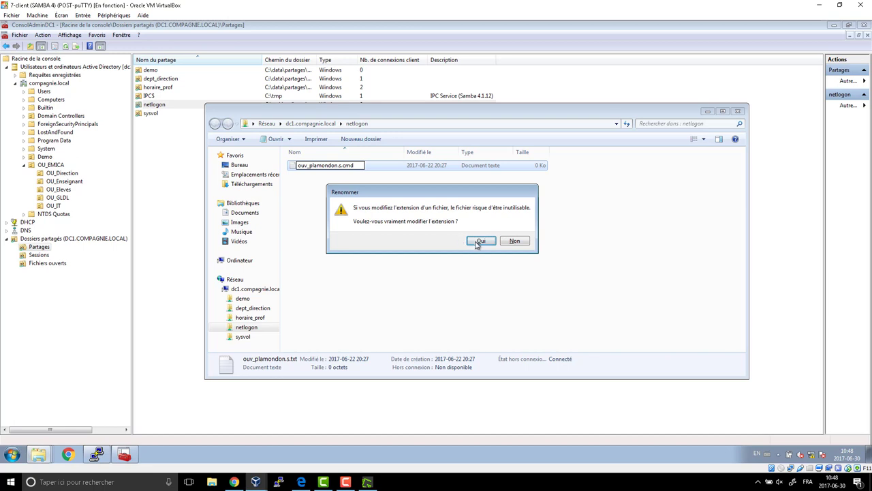
click(476, 244)
click(372, 215)
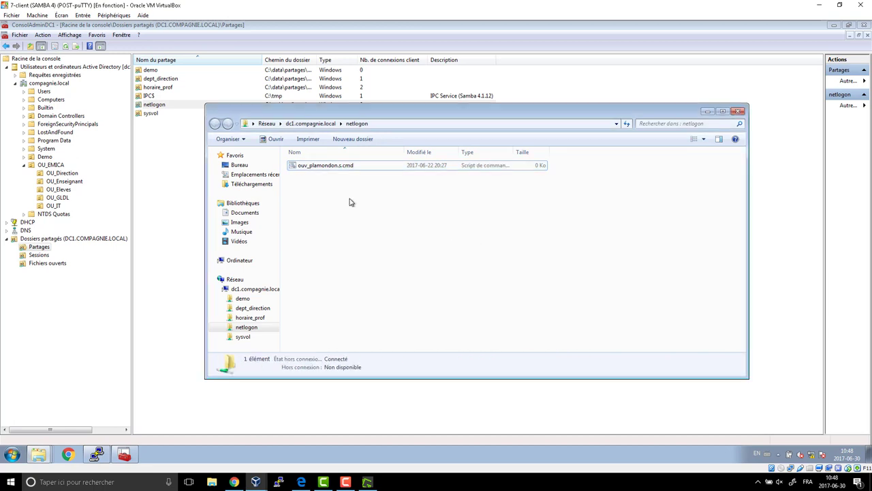
click(306, 172)
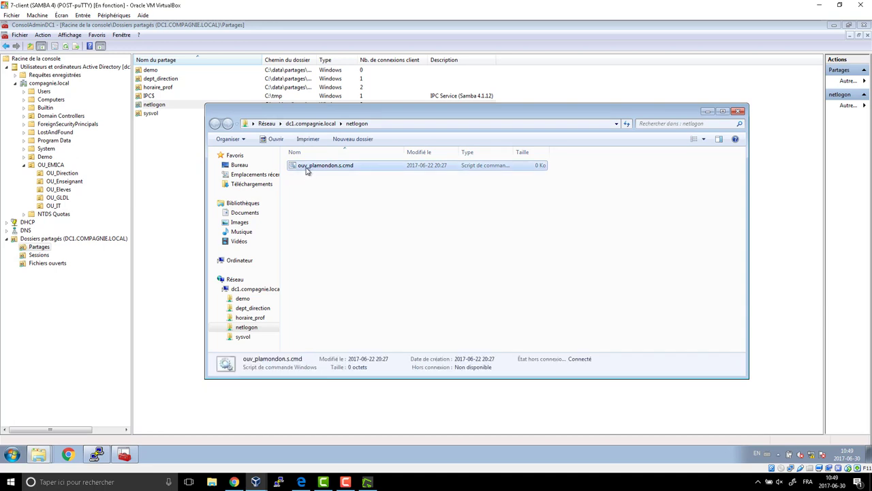
right_click(307, 169)
click(368, 183)
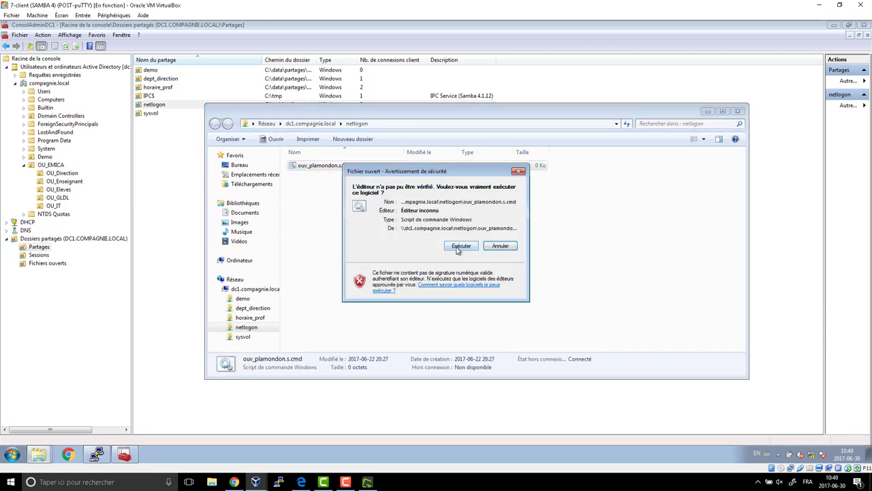
click(457, 251)
drag(240, 74, 372, 81)
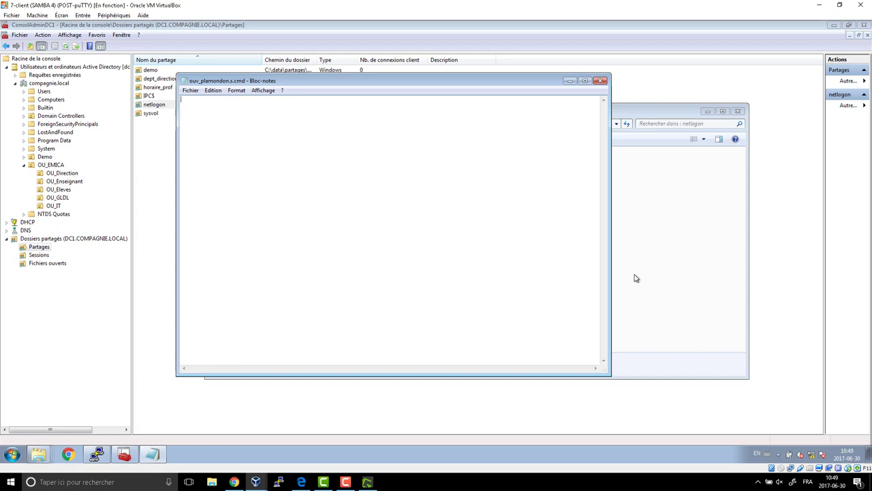
text(@echo off)
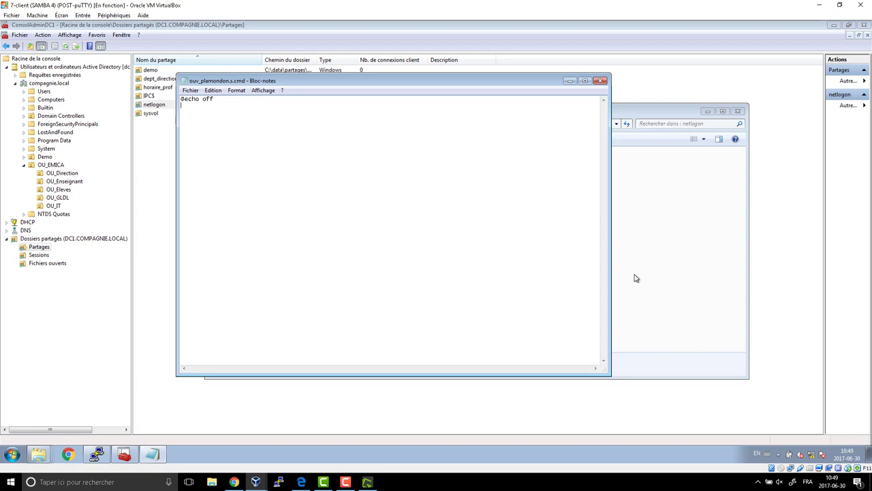
Add rem lines crediting the author and group 1654, dated 2017-06-30, then start the echo greeting.
key(Return)
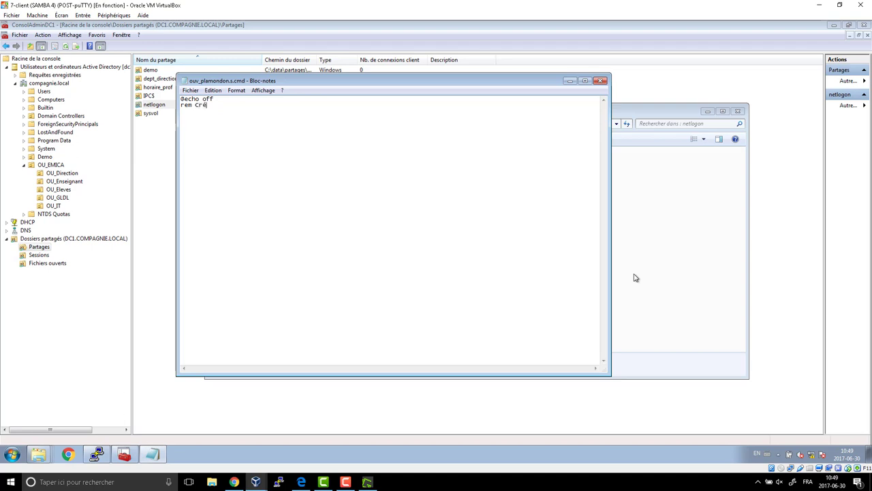
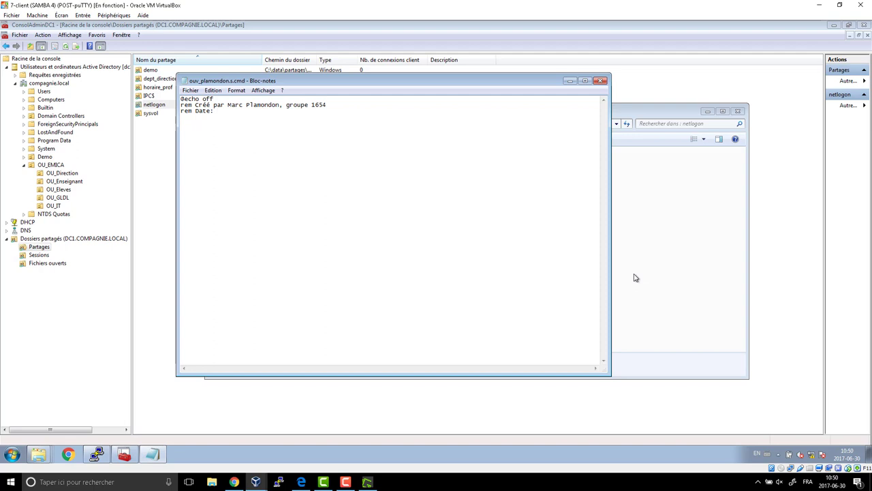
key(Return)
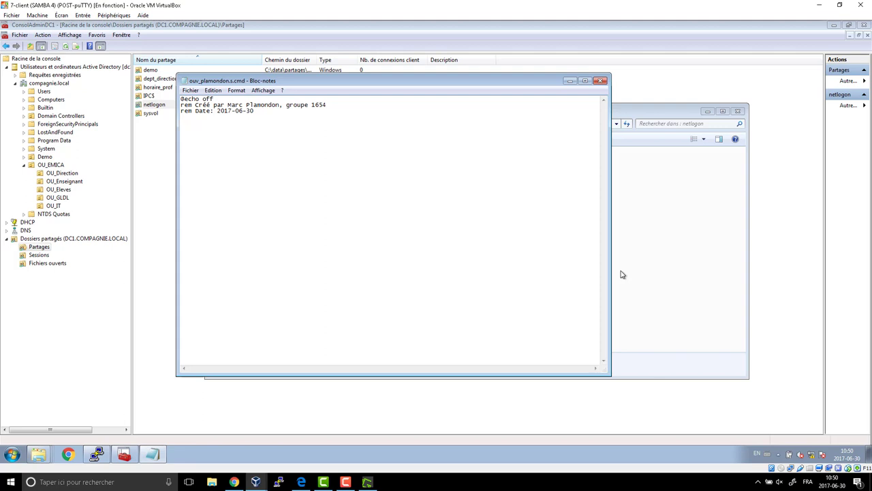
Complete the greeting as echo "Bonjour %username%" and begin a net use line below.
key(BackSpace)
key(BackSpace)
key(BackSpace)
key(BackSpace)
key(BackSpace)
key(BackSpace)
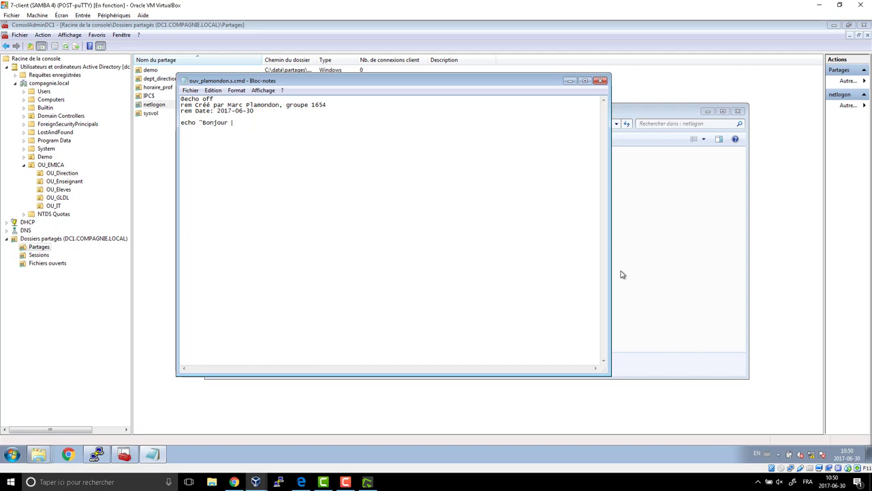
text(%username%")
key(Return)
text(net use)
Check the computer's existing drives in Ordinateur, then extend the script line to net use h:.
click(12, 454)
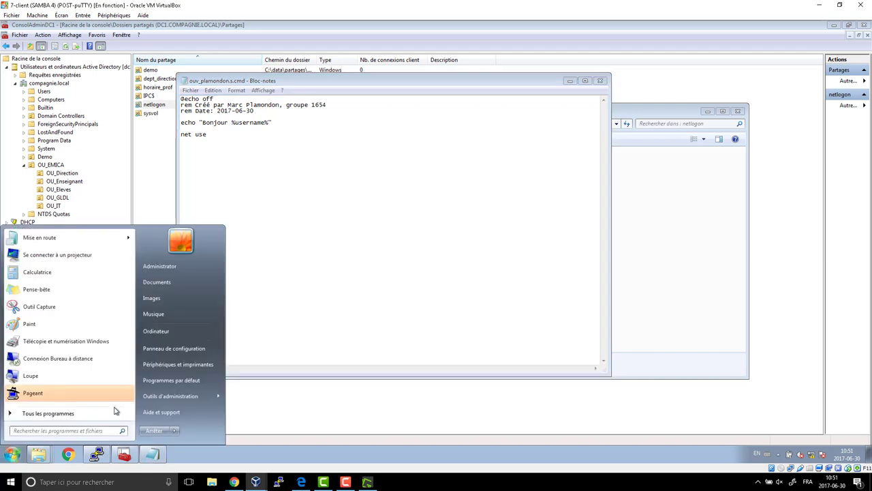
click(156, 331)
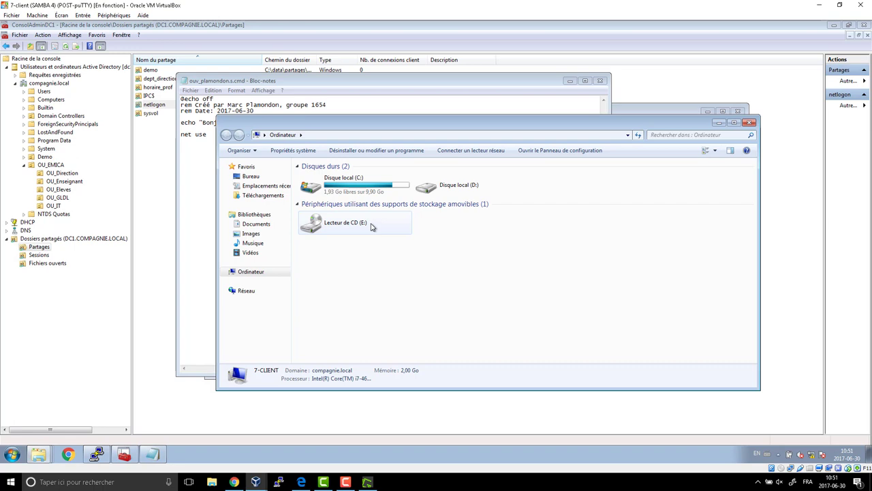
click(750, 122)
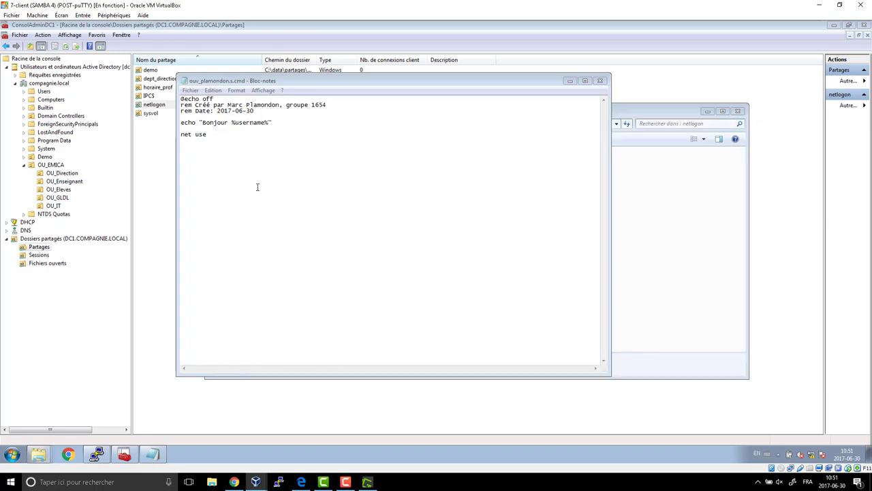
click(241, 138)
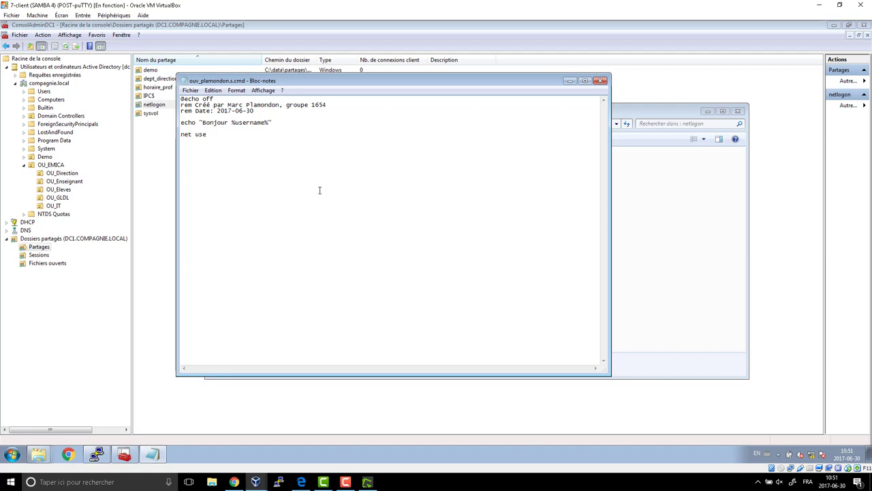
text(h:)
Check the horaire_prof share's permissions: Everyone is allowed Modify and Read.
click(162, 163)
click(169, 89)
right_click(167, 88)
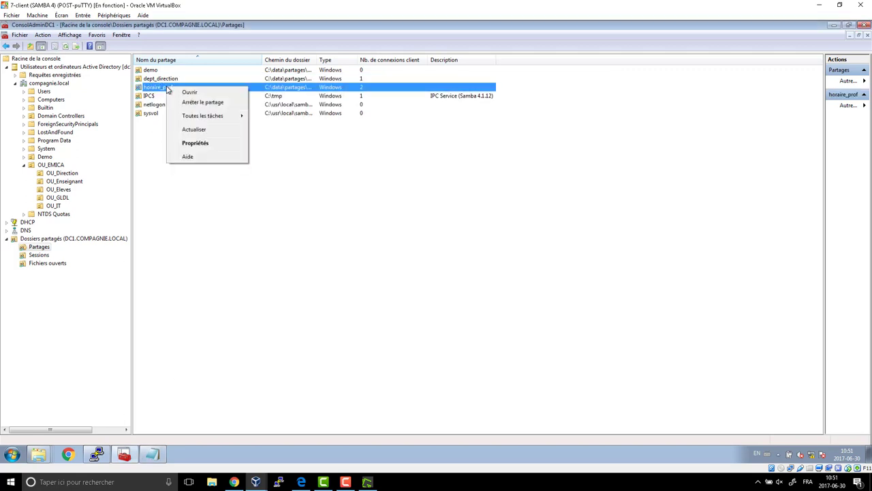
click(195, 143)
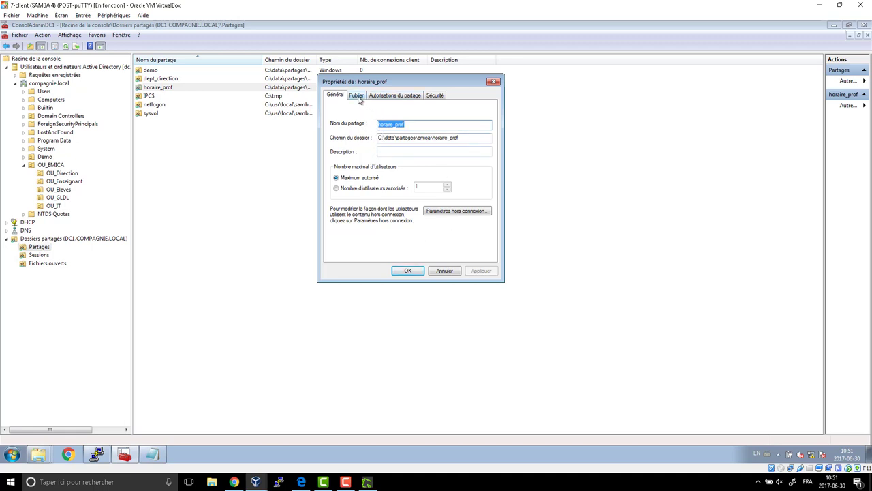
click(391, 98)
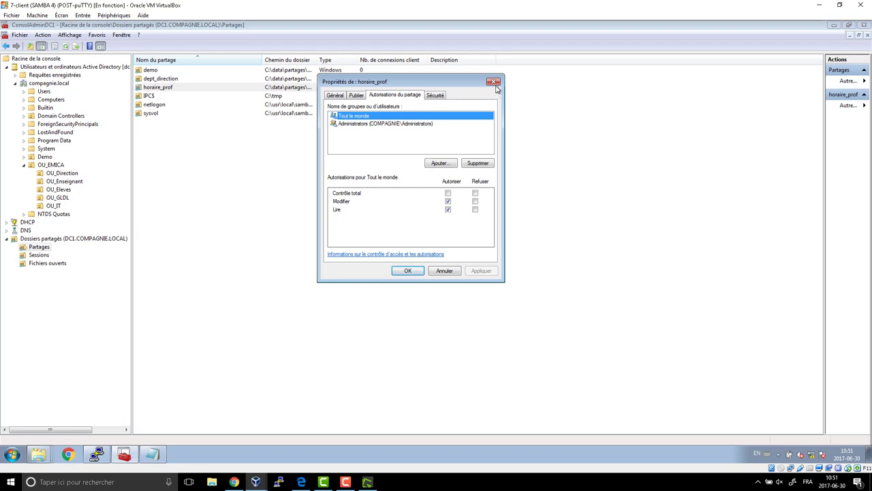
click(494, 82)
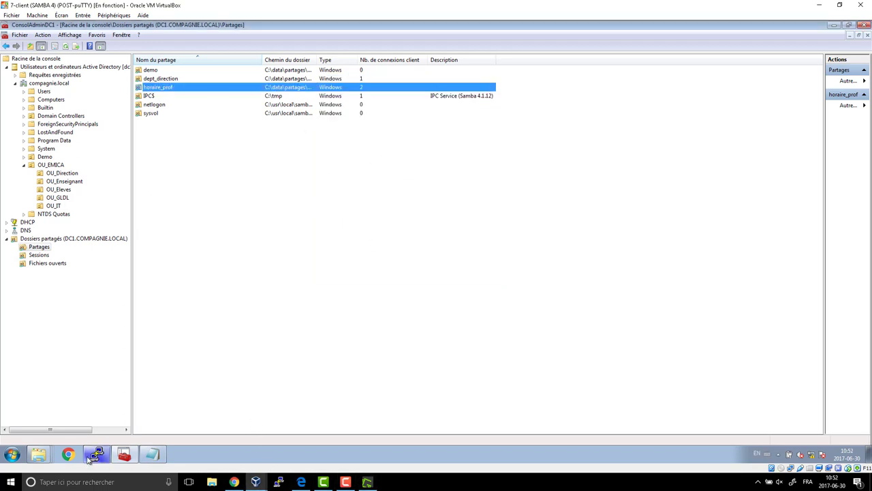
Open the \\dc1\horaire_prof share and copy its network path for the Notepad script.
key(super+r)
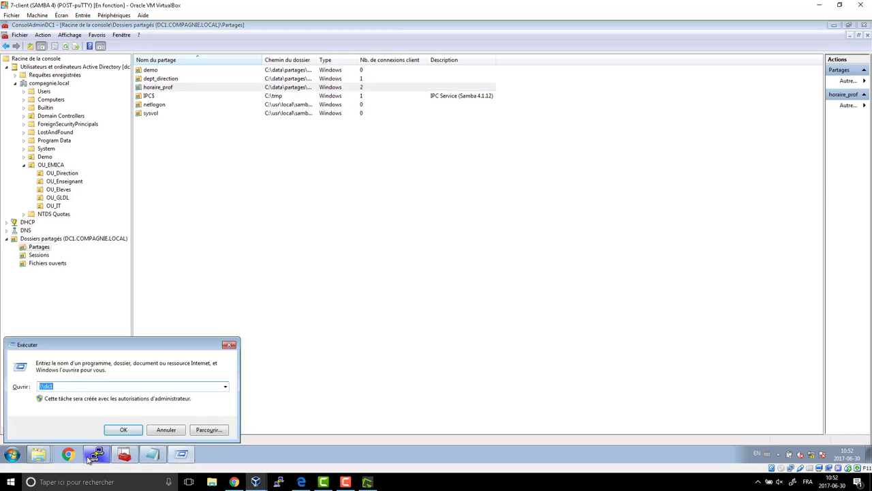
key(Return)
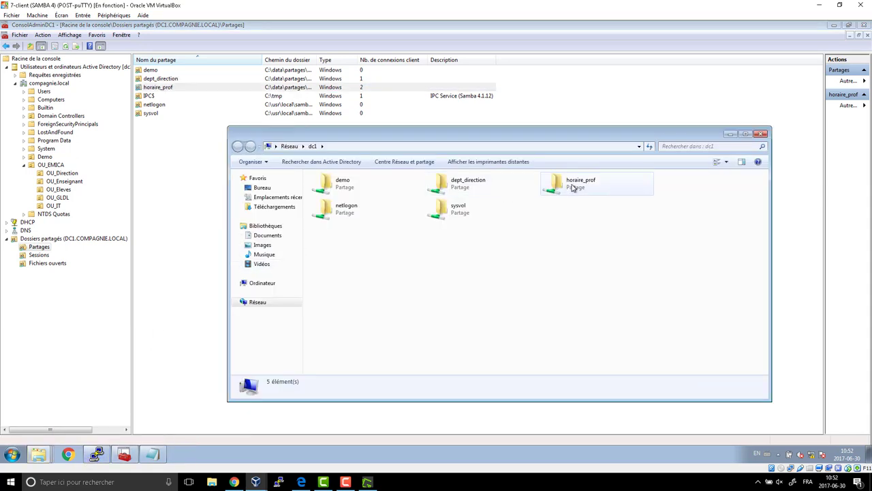
click(570, 186)
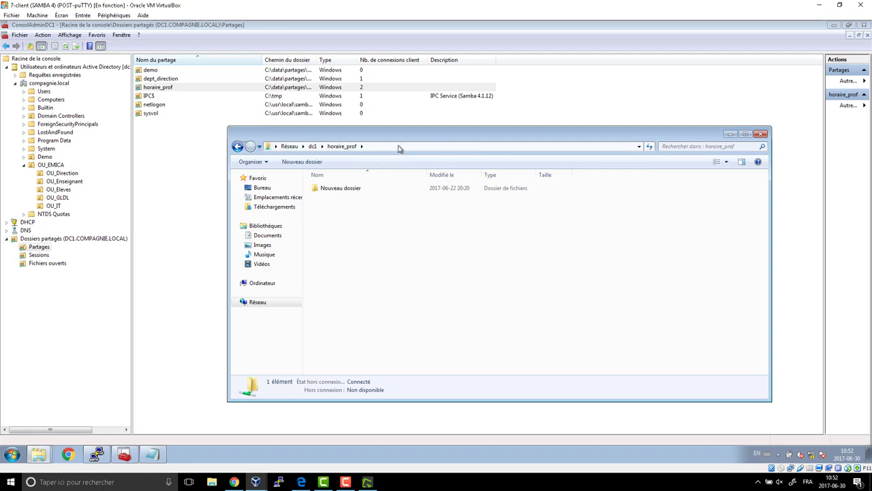
click(400, 145)
key(super+c)
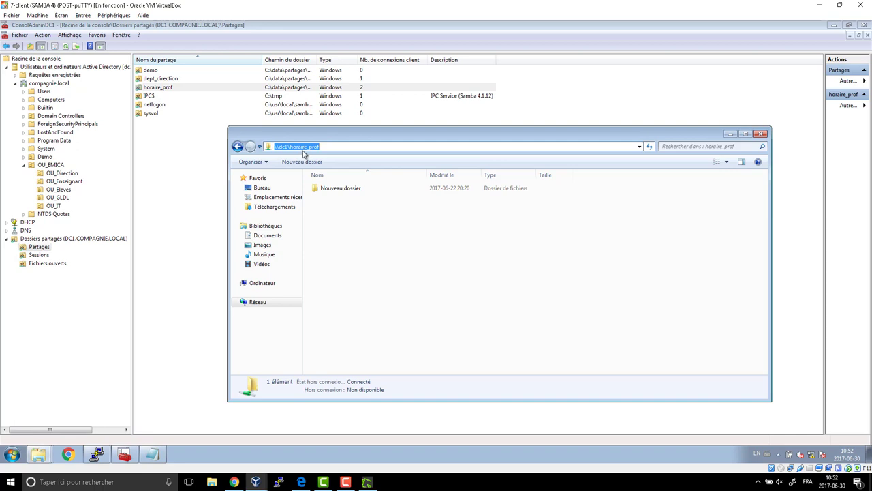
right_click(303, 146)
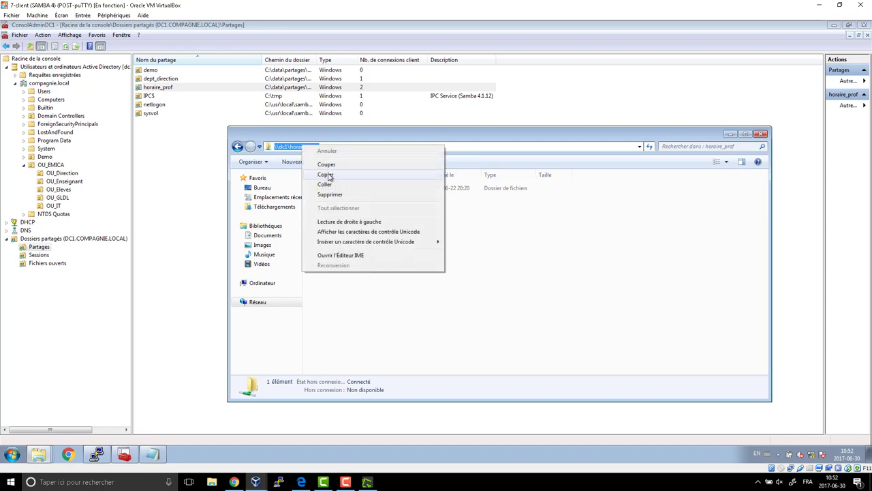
click(327, 175)
click(152, 454)
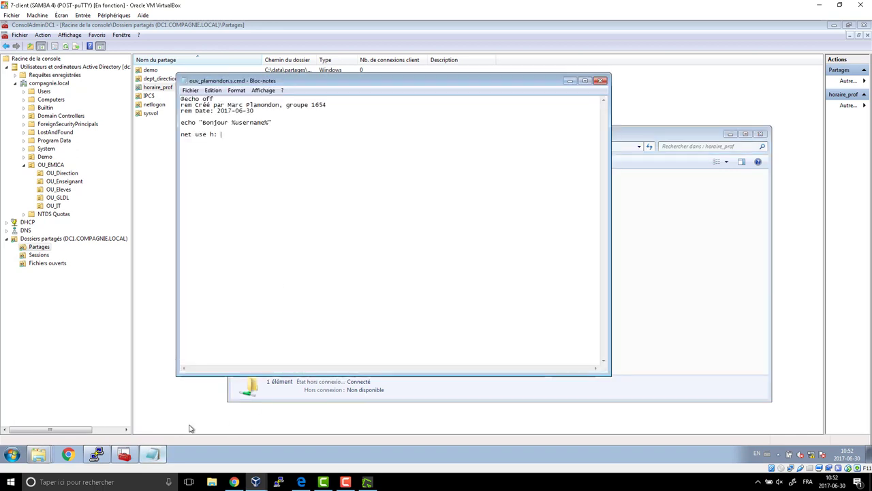
Paste \\dc1\horaire_prof after 'net use h:' and start a new line with 'start'.
right_click(242, 134)
click(264, 176)
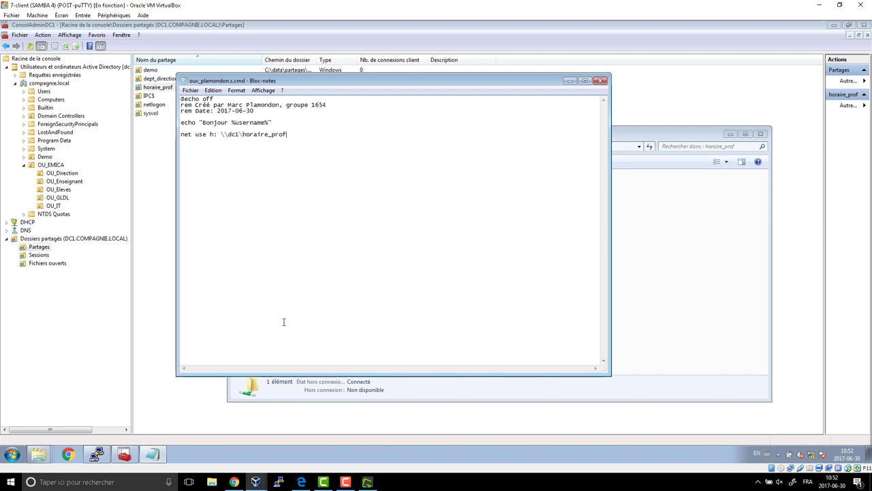
key(Return)
text(start)
Load moodle.emica.ca in Chrome, copy the Moodle login page URL, and close the browser.
click(69, 455)
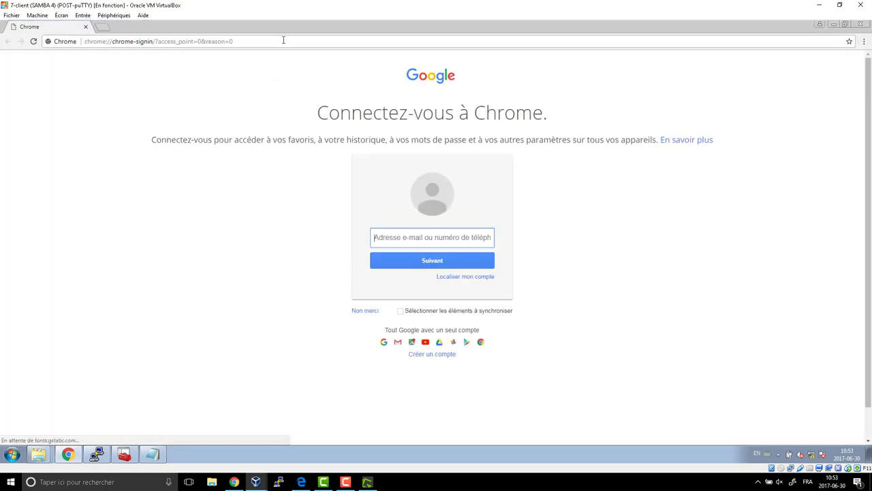
click(283, 41)
text(moodle.emica.ca)
key(Return)
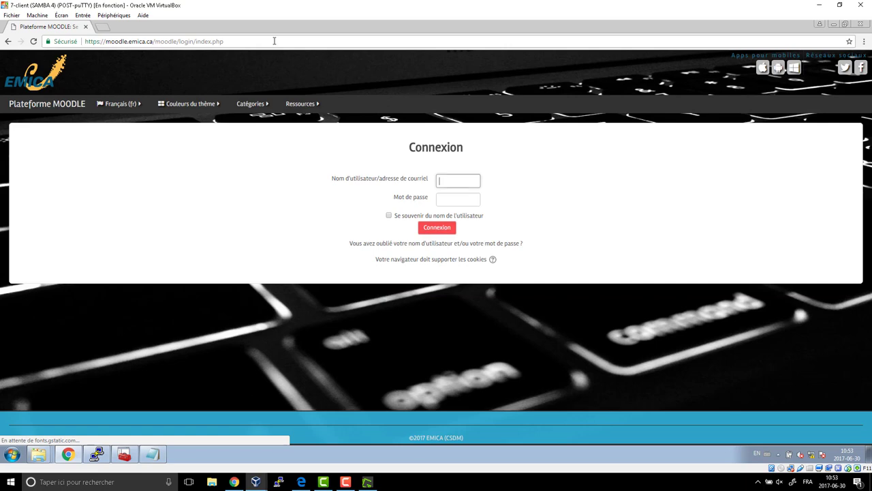
click(274, 41)
key(ctrl+c)
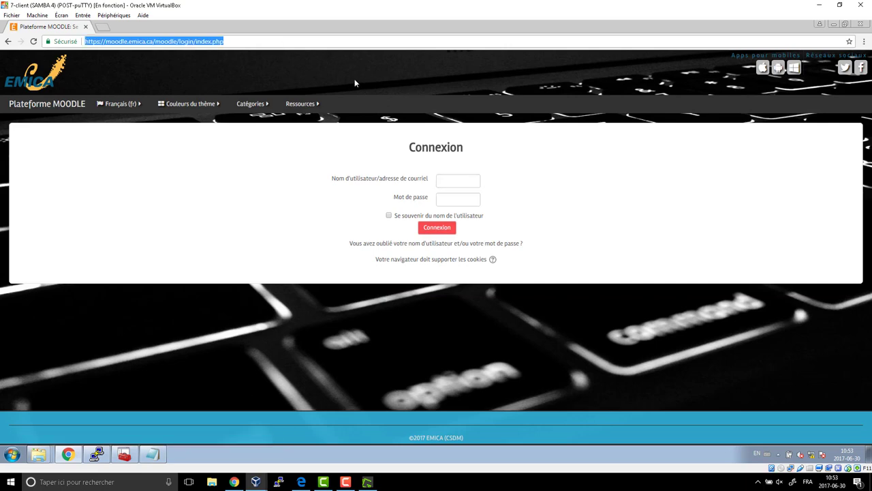
click(860, 24)
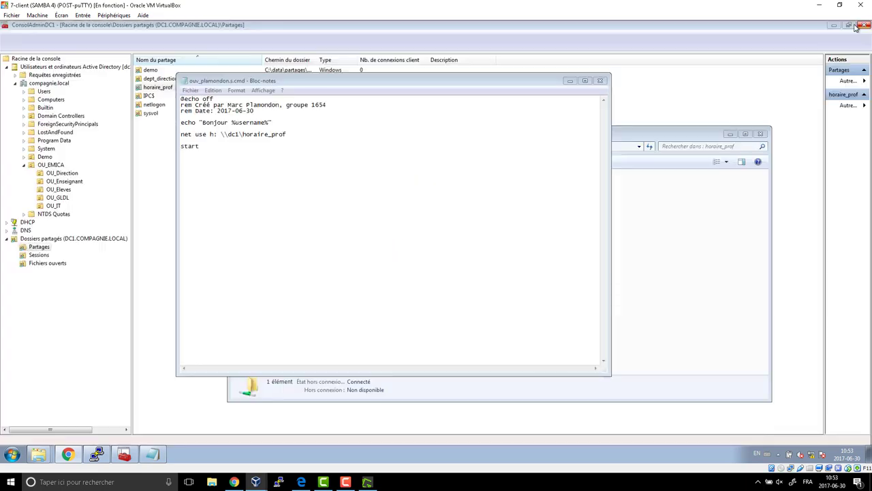
click(254, 176)
key(ctrl+v)
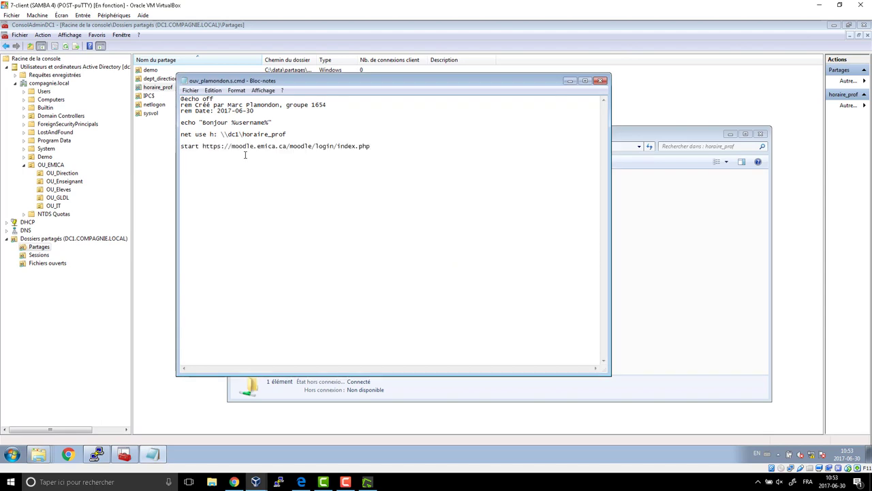
drag(203, 145, 389, 150)
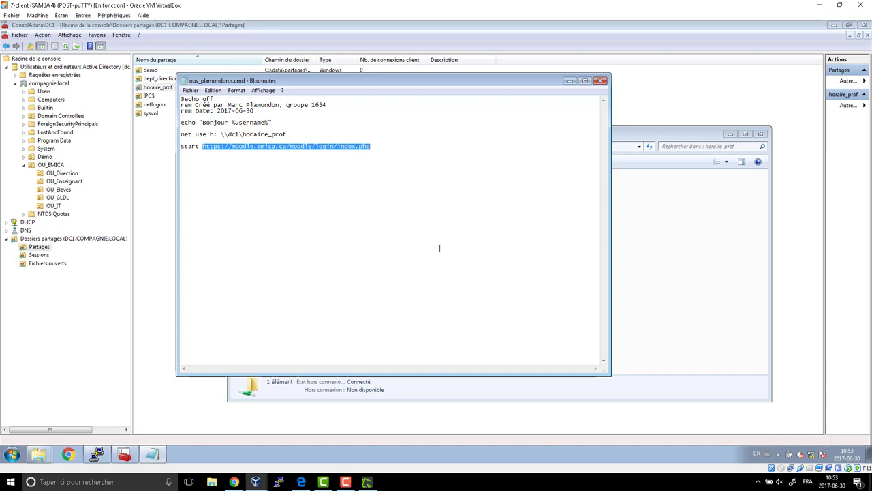
click(440, 248)
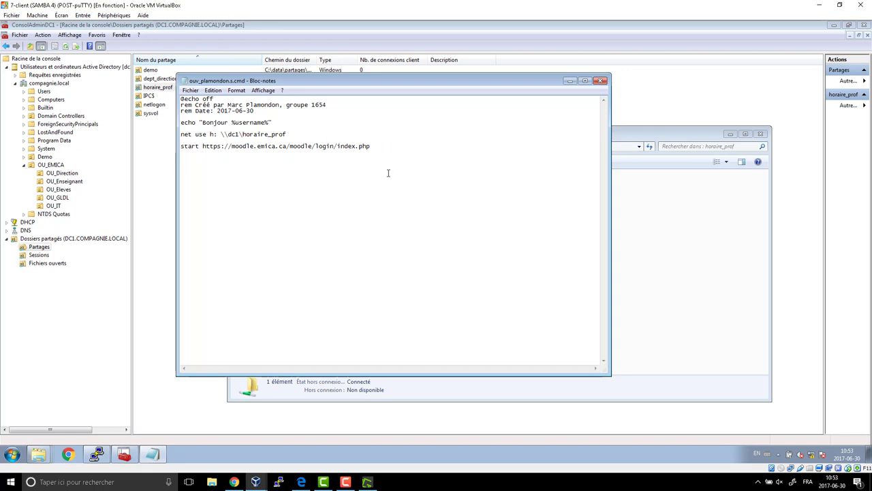
click(600, 81)
Save the logon script and open the netlogon share in a folder window.
click(386, 243)
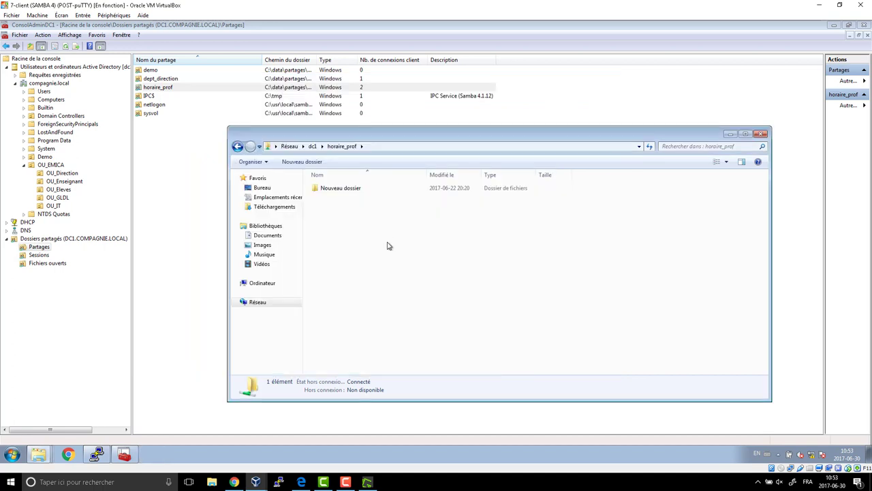
click(761, 134)
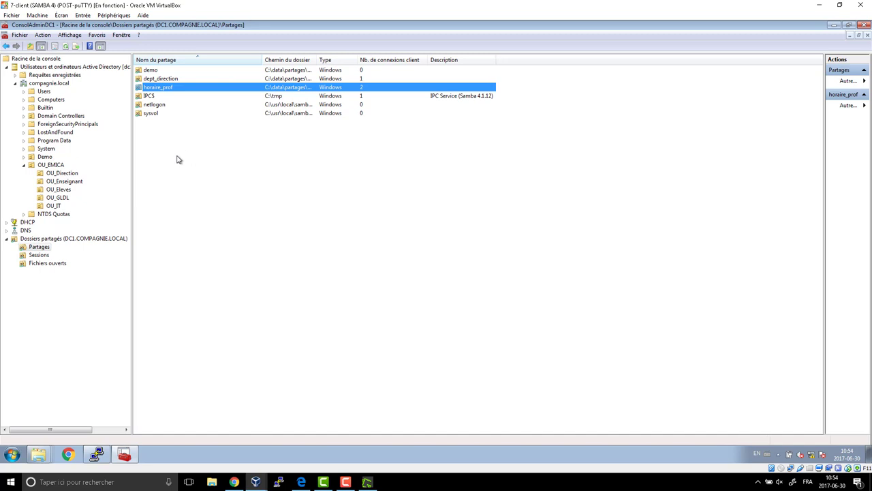
click(160, 107)
right_click(159, 109)
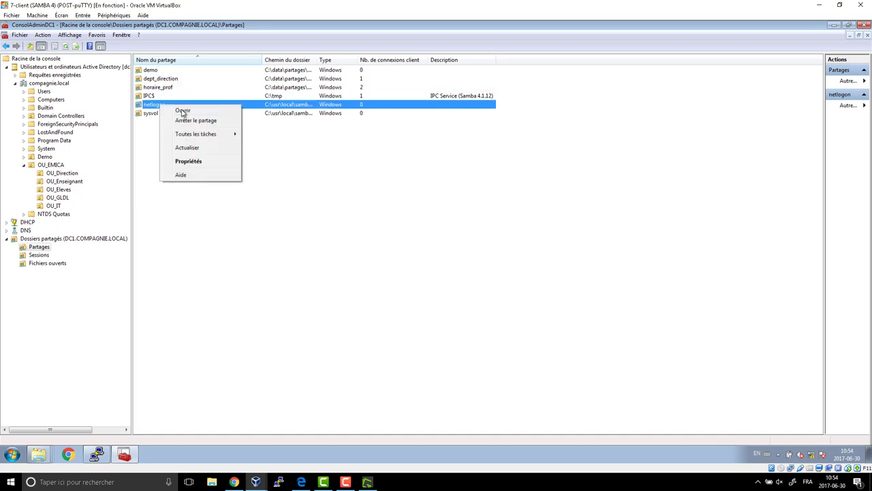
click(180, 113)
click(351, 201)
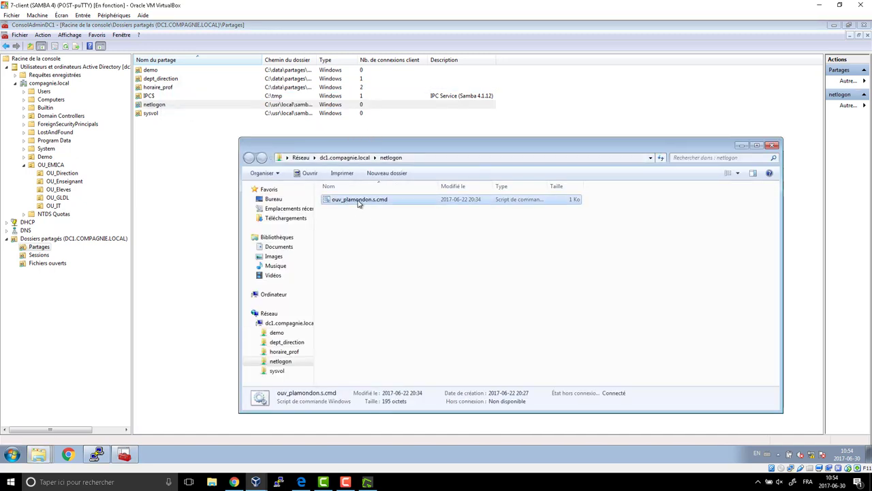
right_click(359, 201)
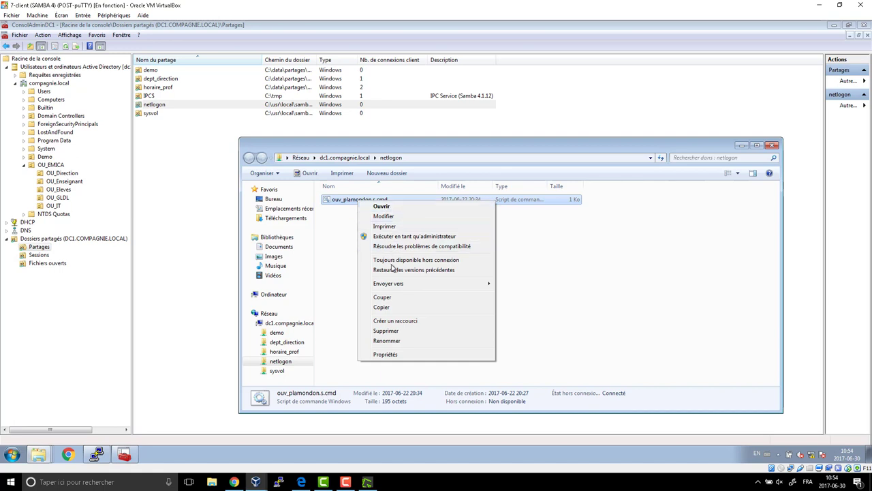
click(339, 220)
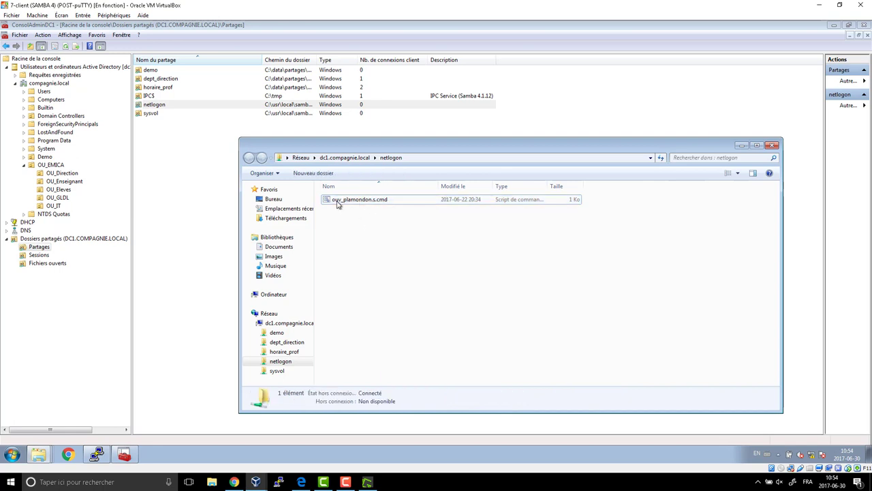
double_click(338, 202)
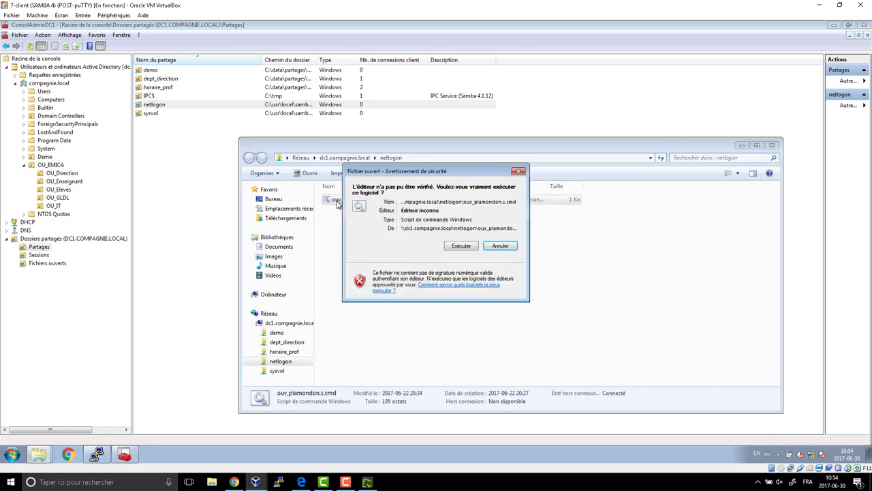
click(466, 250)
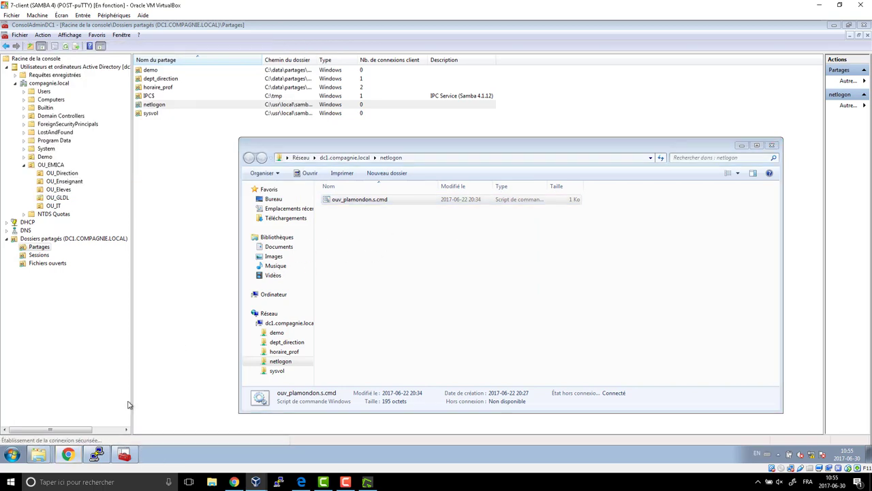
click(70, 454)
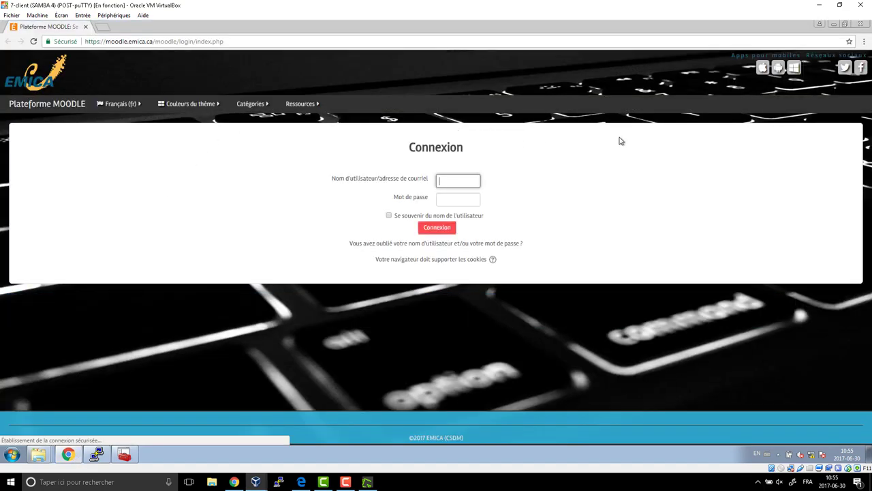
click(862, 24)
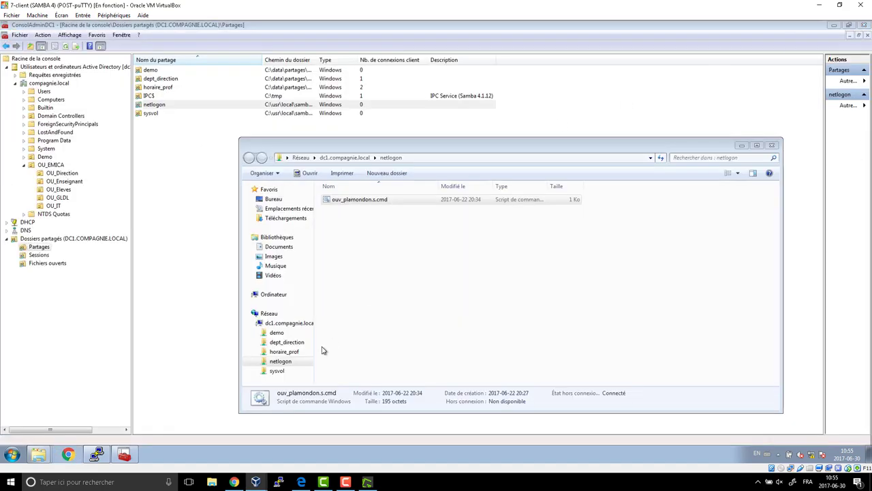
Disconnect the mapped H: horaire_prof network drive from Computer.
click(12, 455)
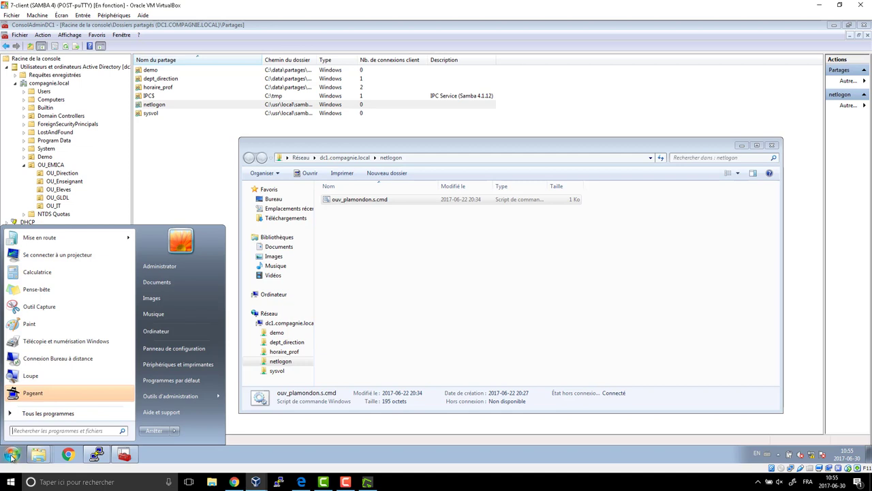
click(173, 332)
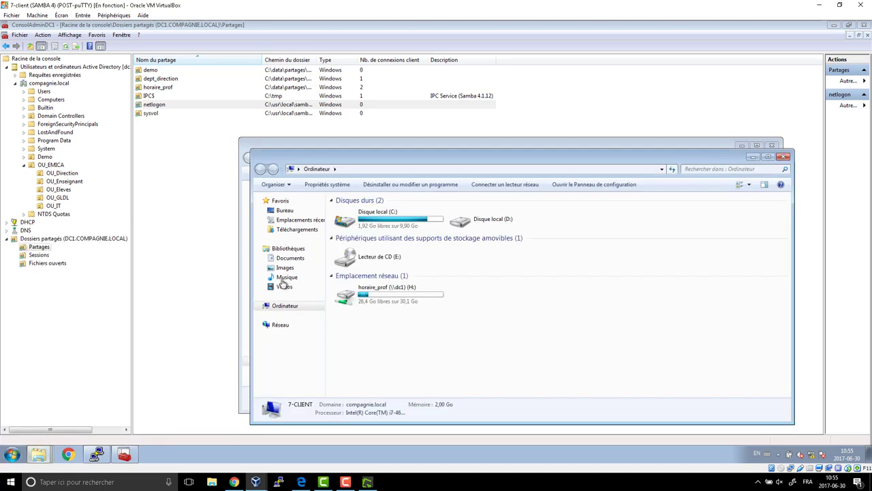
click(406, 294)
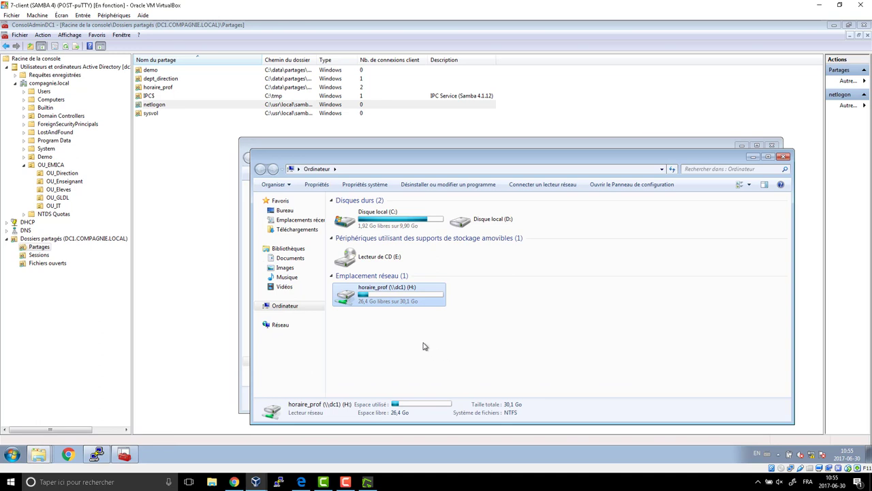
right_click(406, 300)
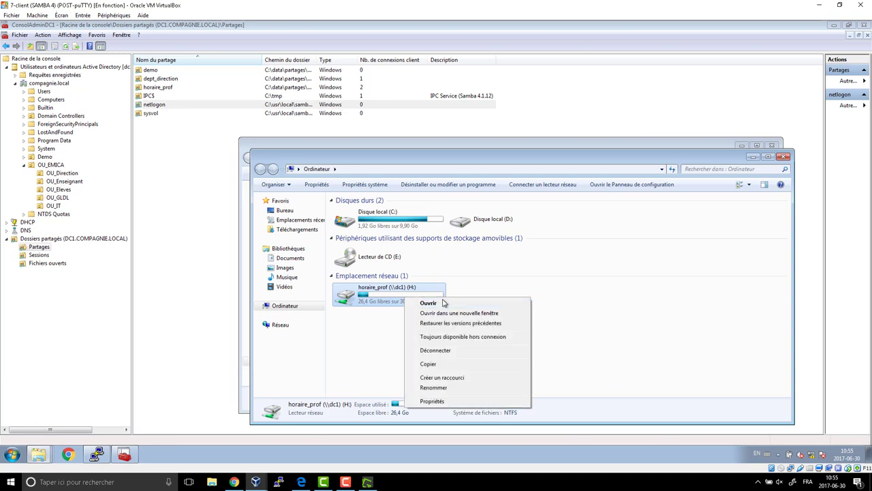
click(448, 355)
click(475, 277)
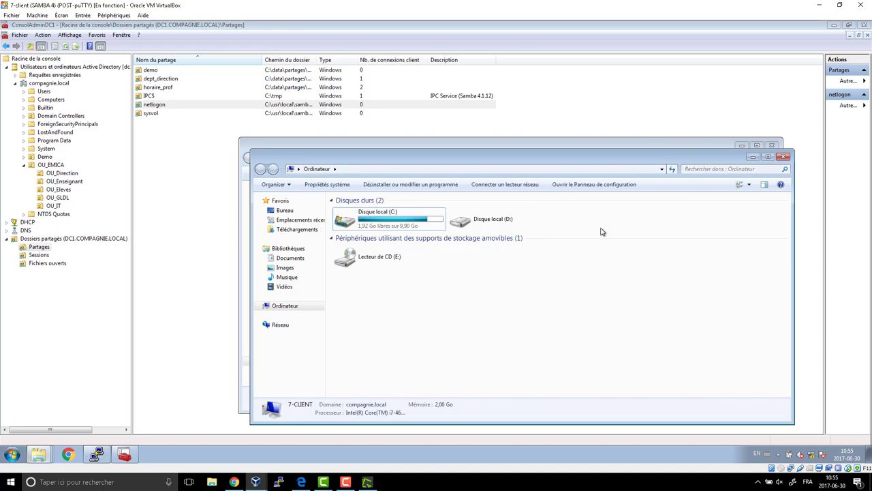
click(788, 156)
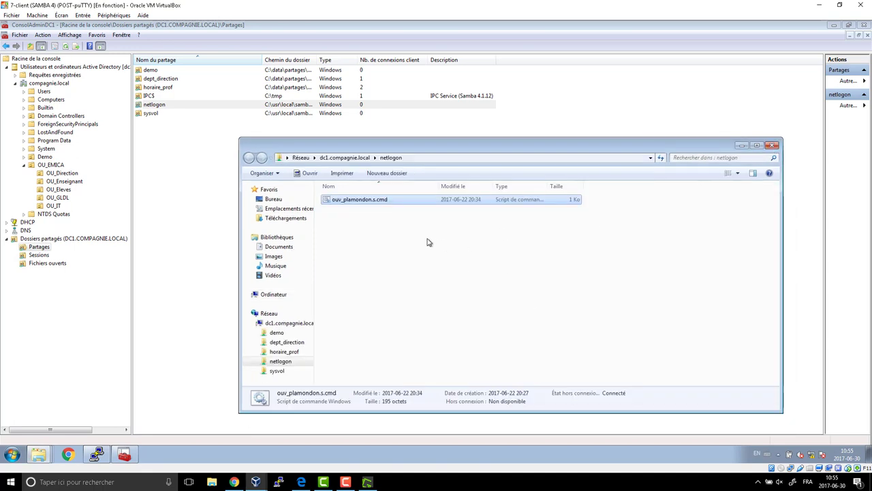
right_click(376, 198)
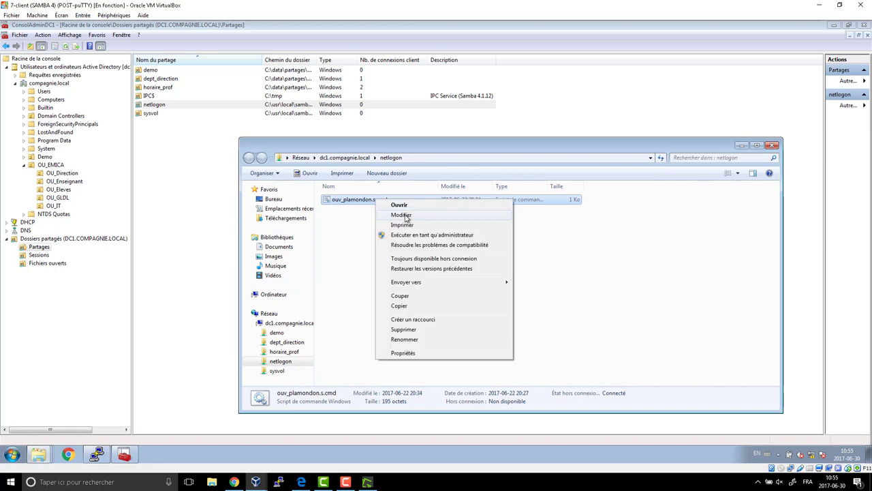
click(407, 215)
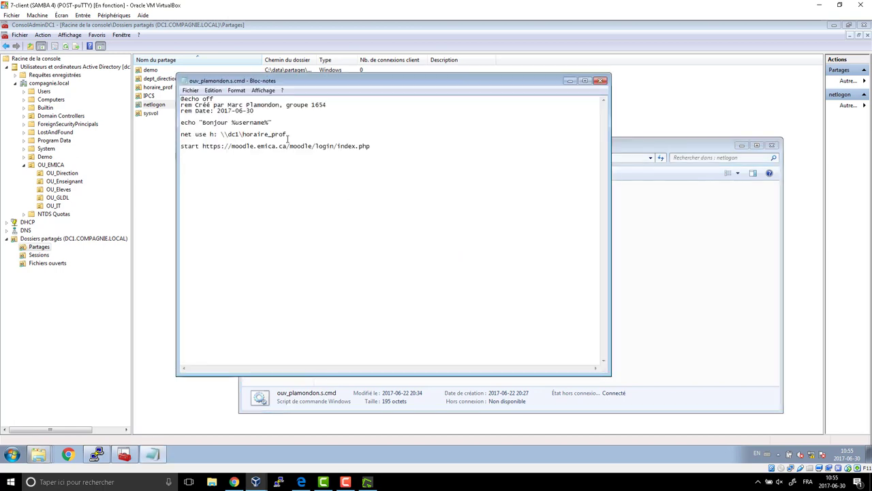
key(Return)
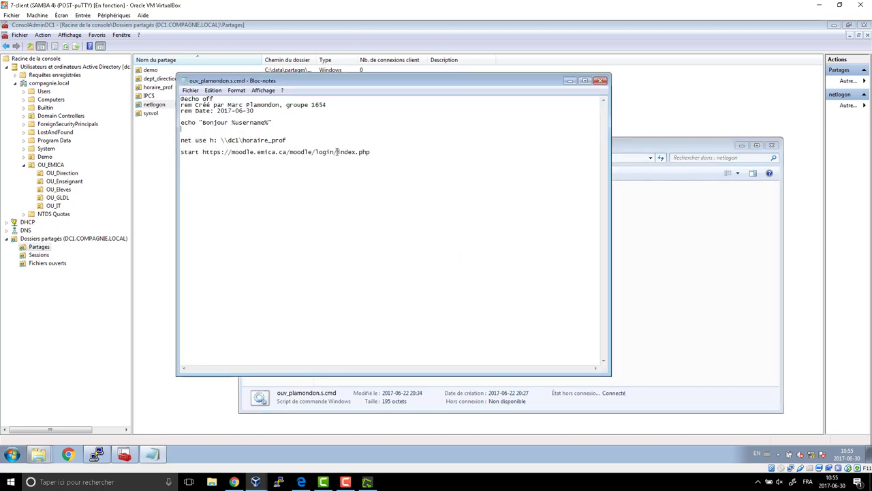
text(pause)
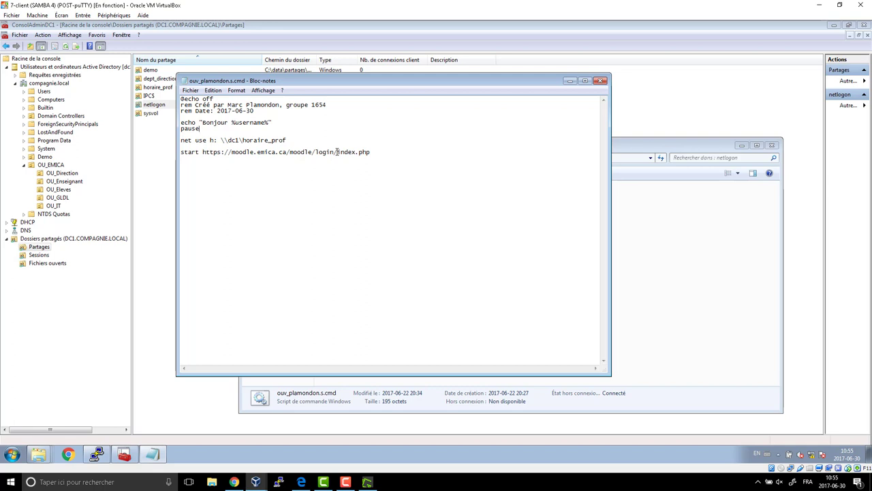
click(193, 133)
double_click(193, 129)
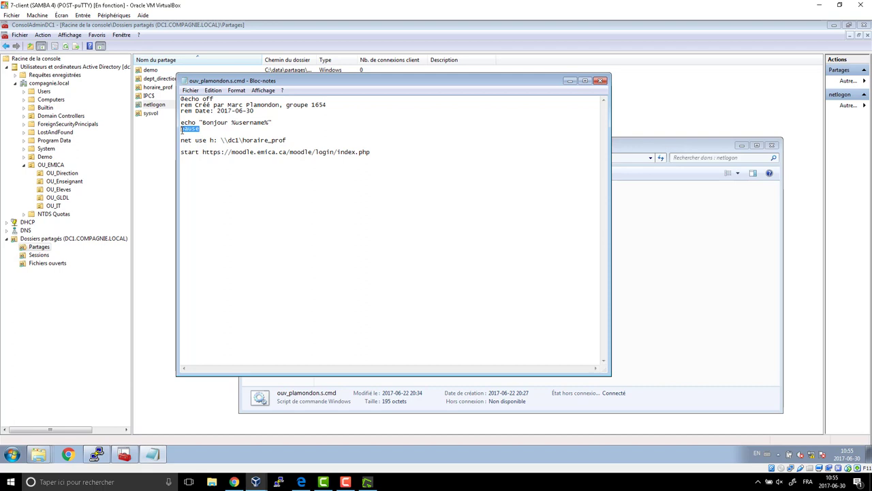
click(601, 80)
click(384, 244)
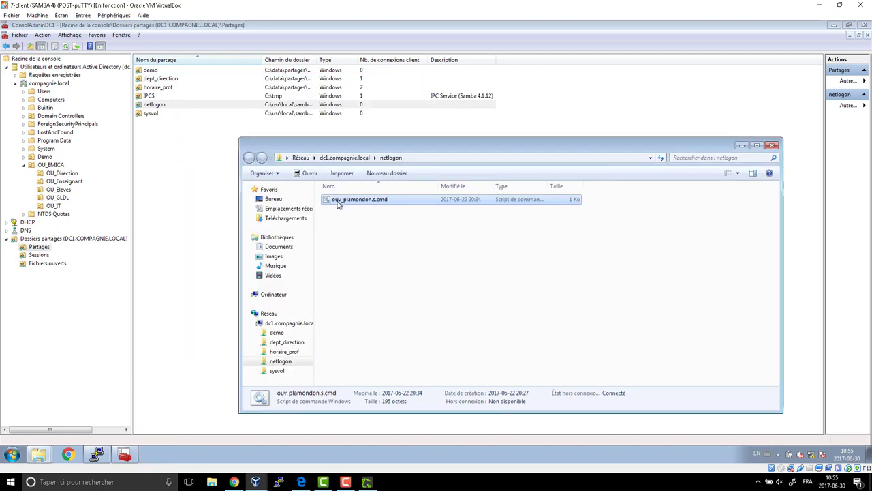
double_click(338, 200)
click(455, 247)
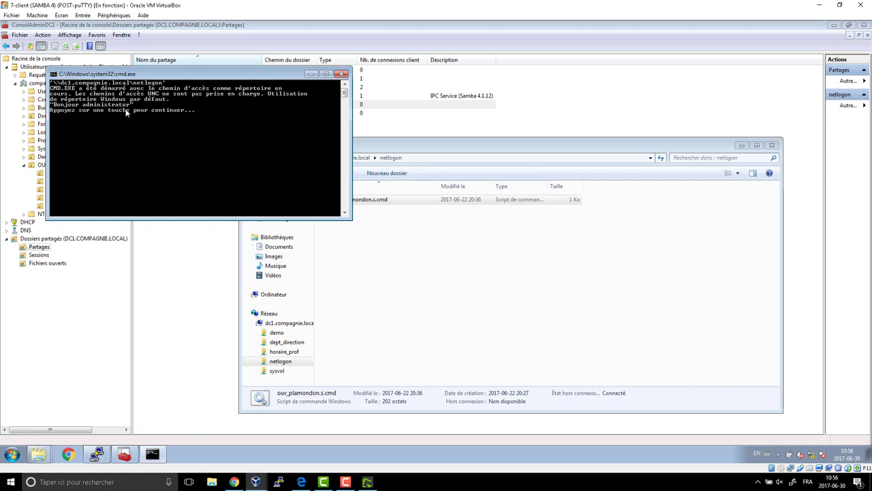
key(Return)
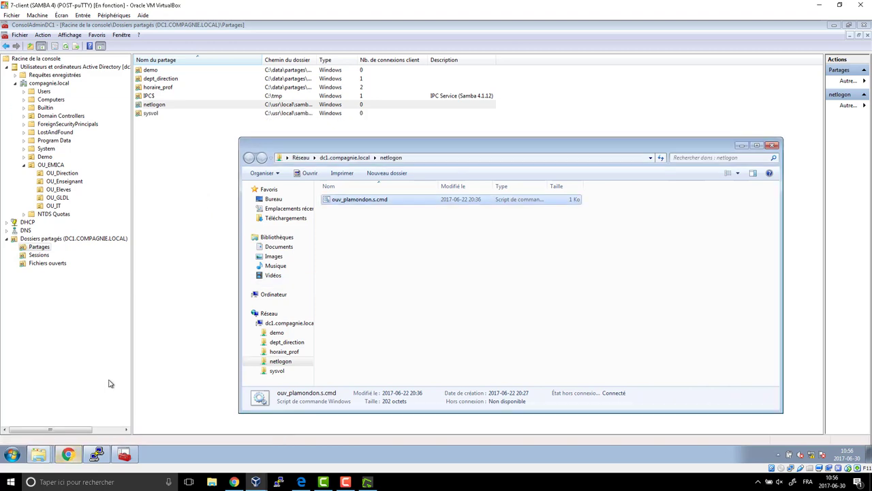
click(69, 455)
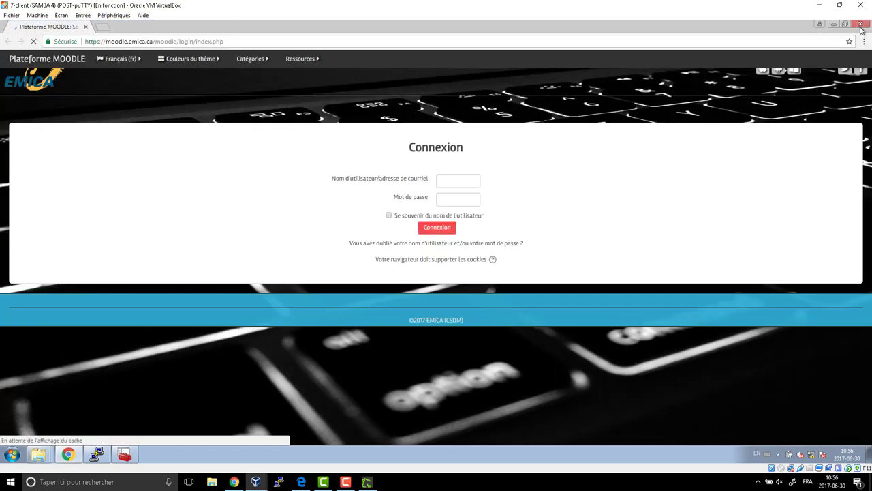
click(860, 25)
Disconnect the H: network drive despite open files and close both Explorer windows.
click(9, 454)
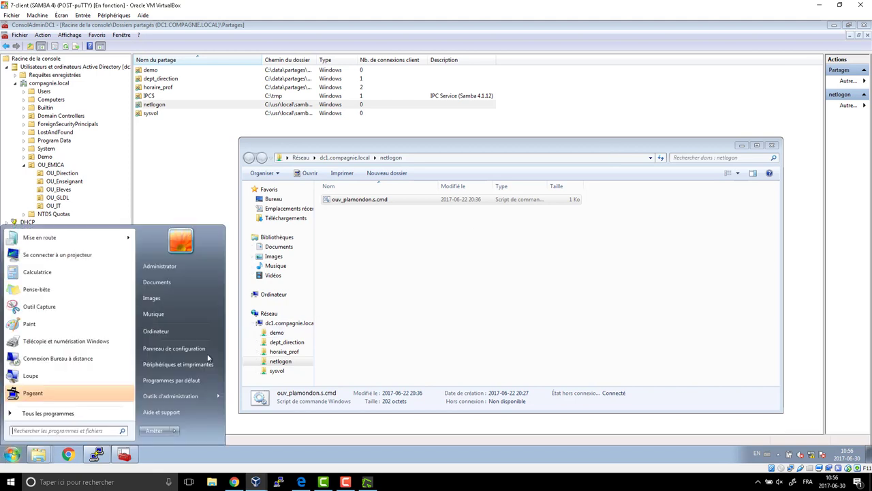
click(182, 331)
click(409, 312)
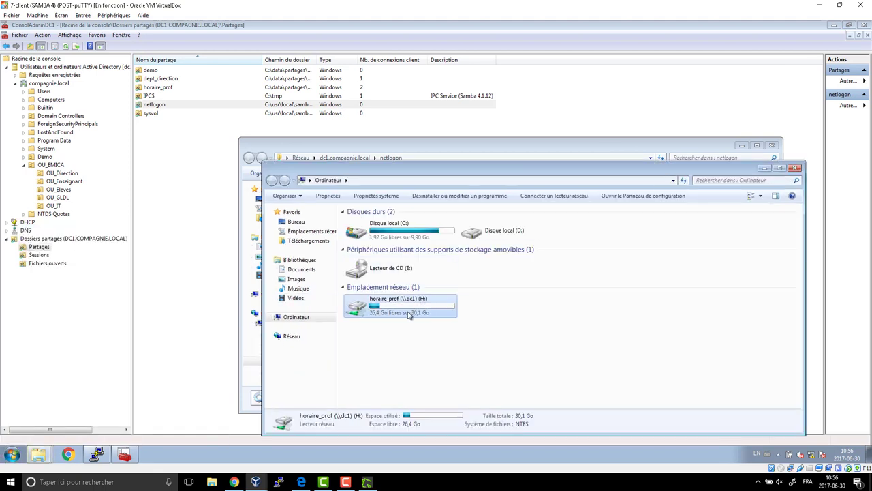
right_click(409, 311)
click(441, 366)
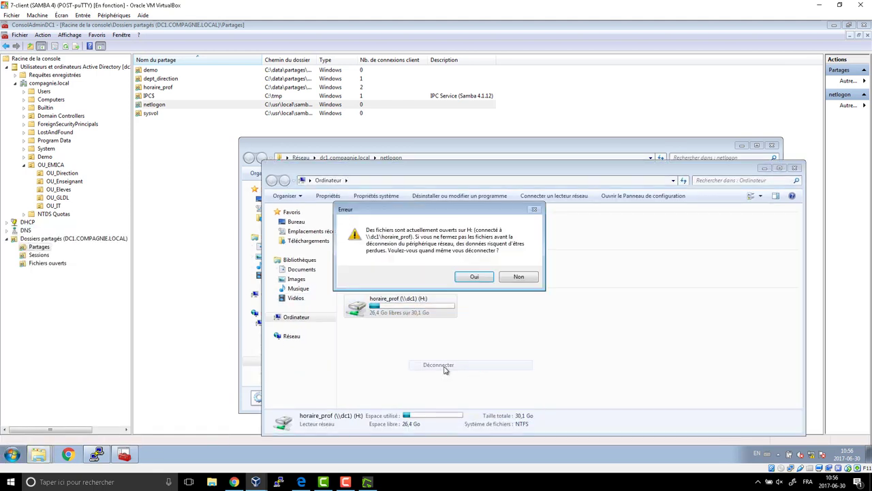
click(471, 279)
click(794, 168)
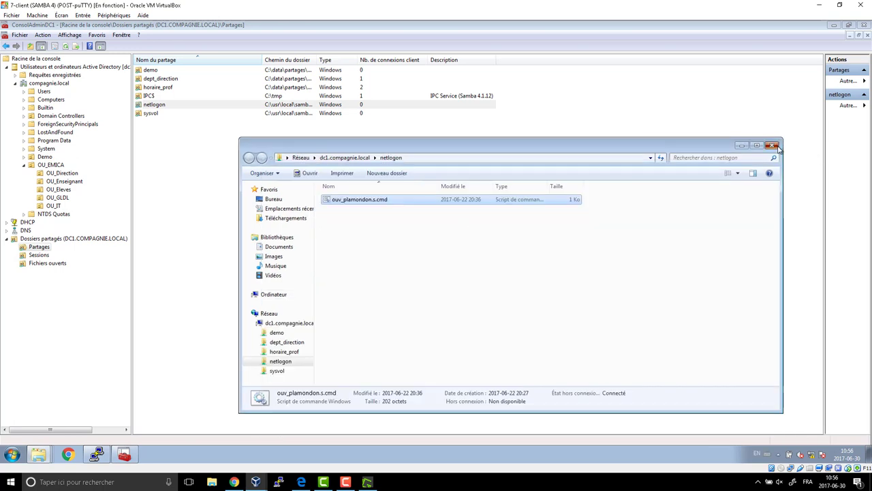
click(772, 145)
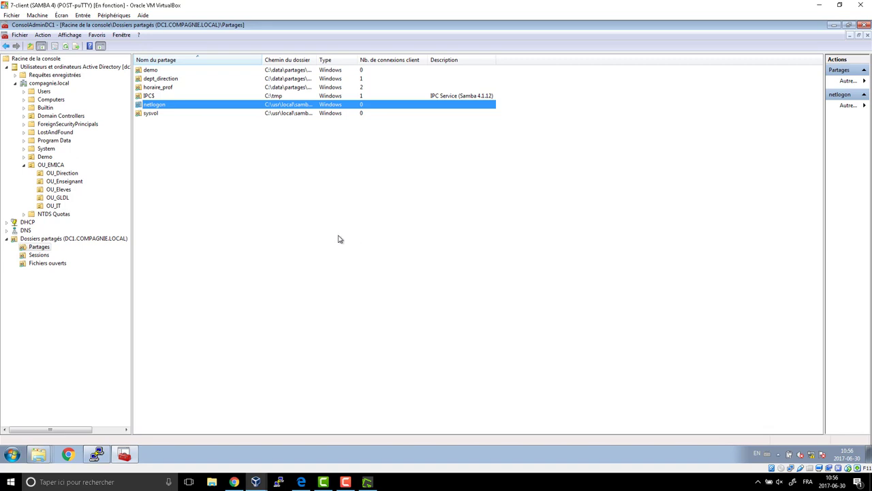
Log off the administrator session.
click(12, 454)
click(175, 430)
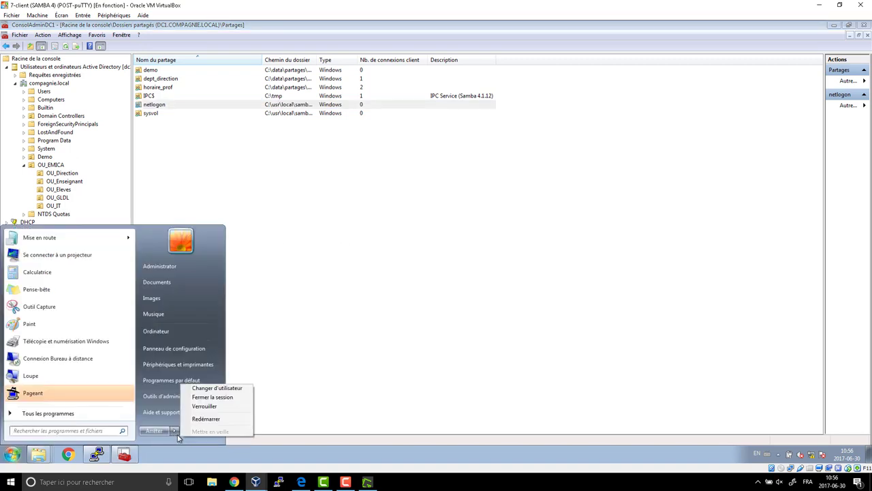
click(225, 389)
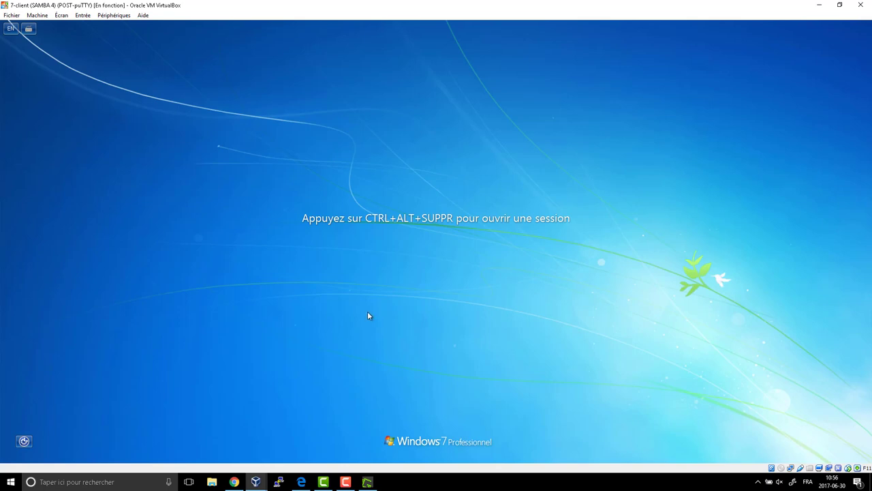
Sign in as another user with the test user's domain username and password.
key(ctrl+alt+Delete)
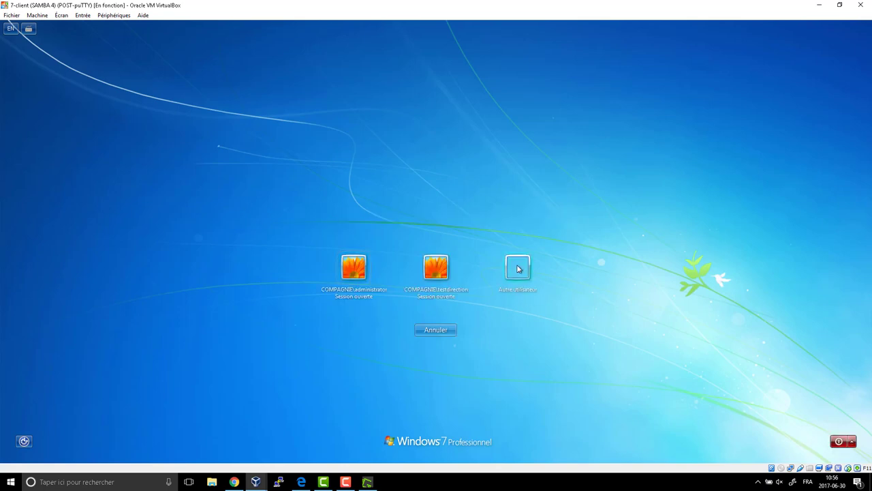
click(521, 267)
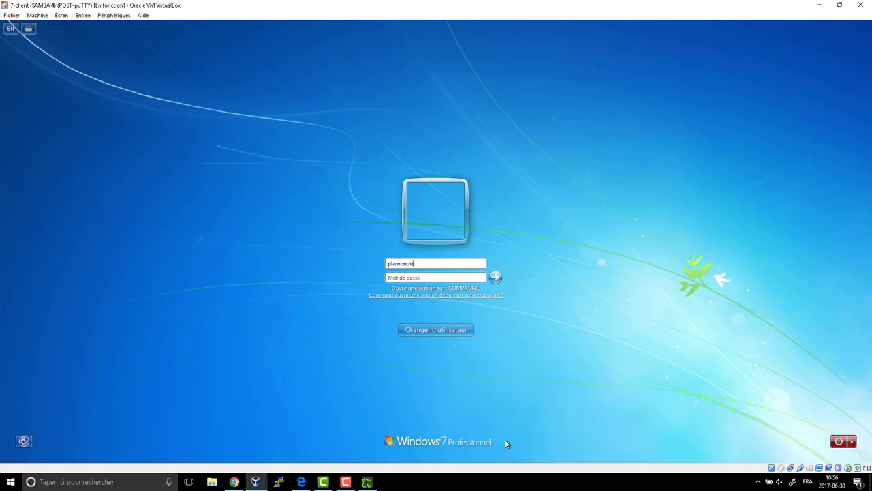
text(s)
key(Tab)
text(********)
key(Return)
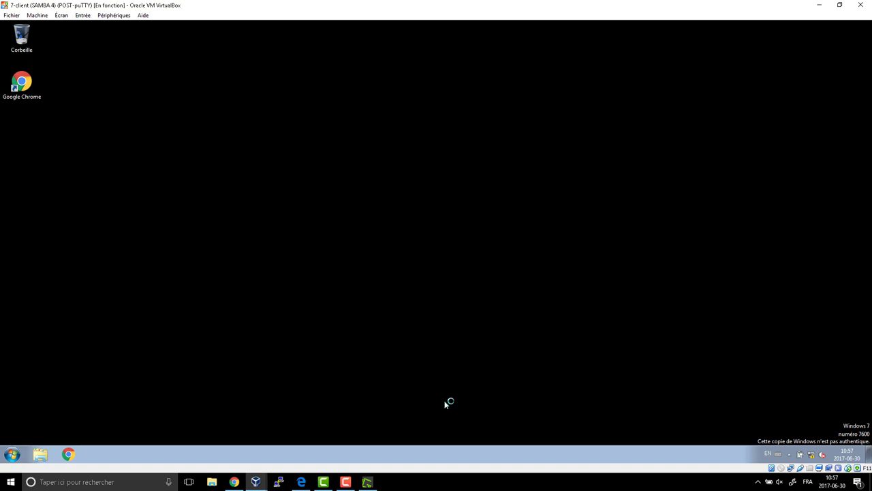
click(11, 454)
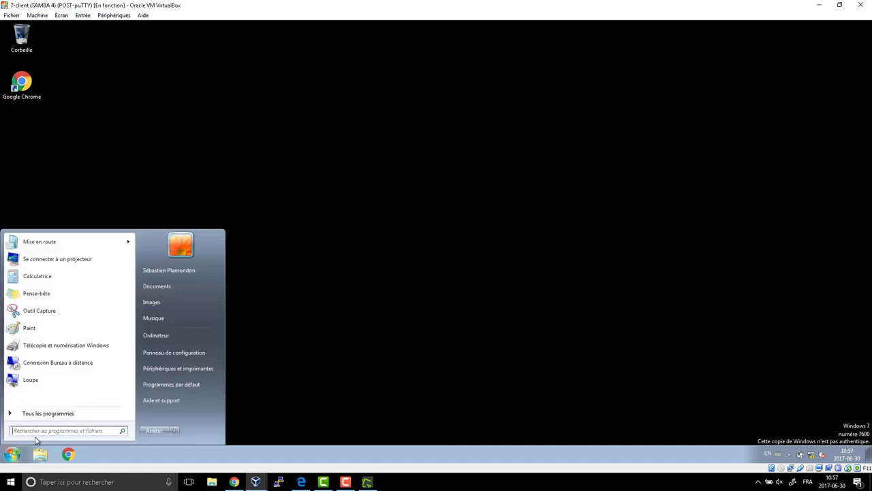
click(189, 335)
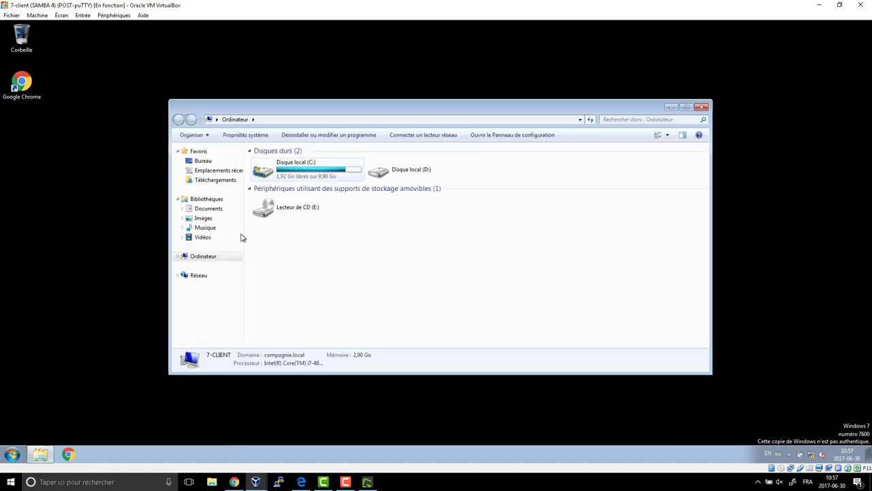
click(701, 108)
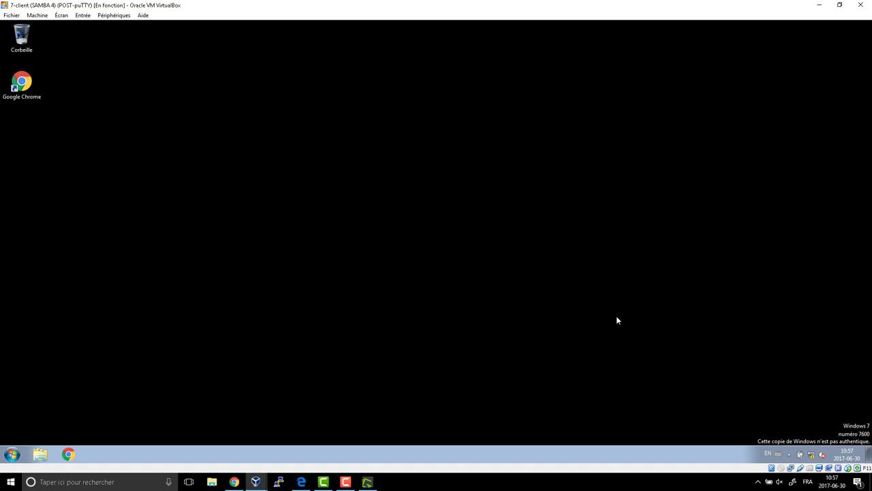
click(345, 482)
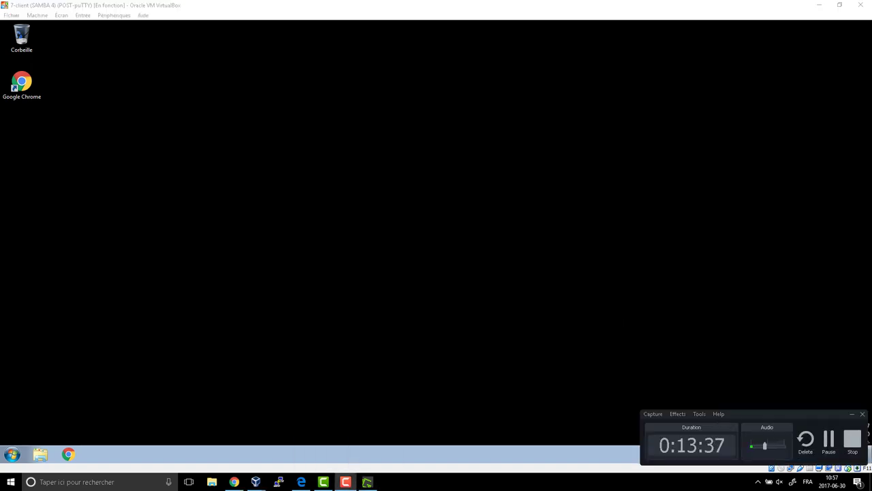
click(852, 442)
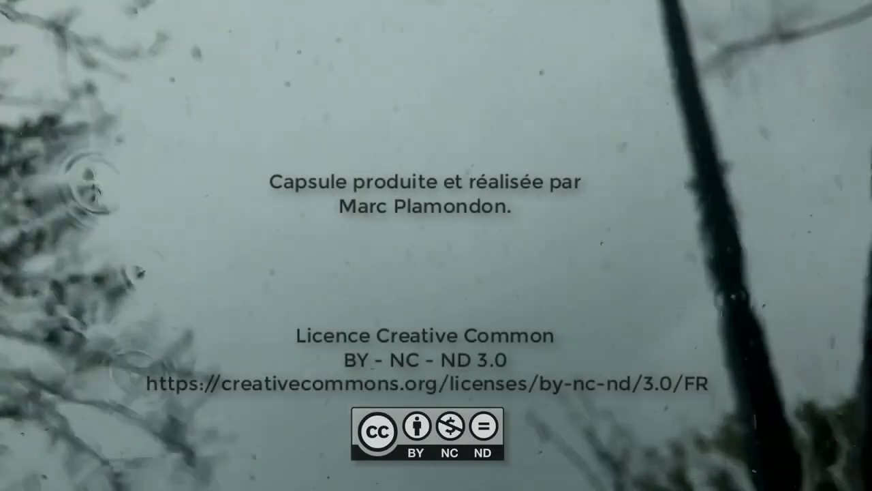